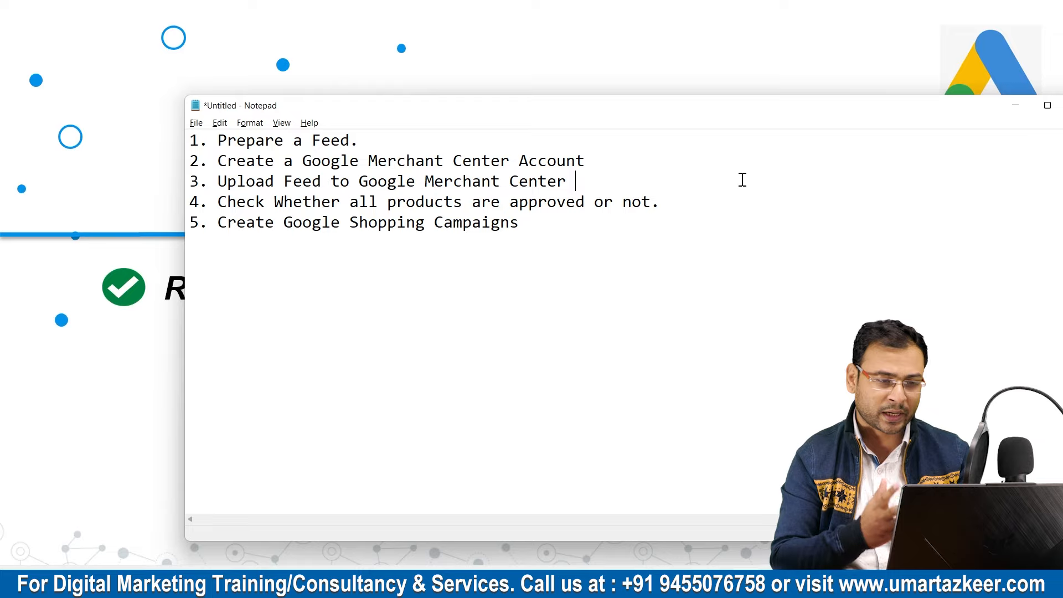
Switch to Google Merchant Center in Chrome and examine the product diagnostics, including item statuses and the list of item issues
{"action": "key", "text": "alt+Tab"}
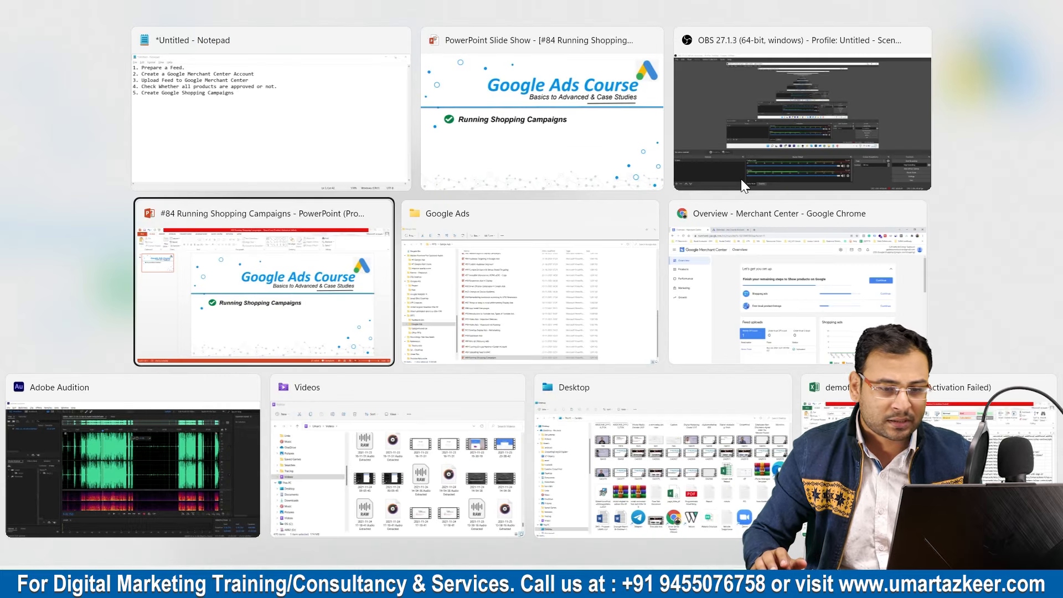
{"action": "key", "text": "alt+Tab"}
{"action": "key", "text": "alt+Tab"}
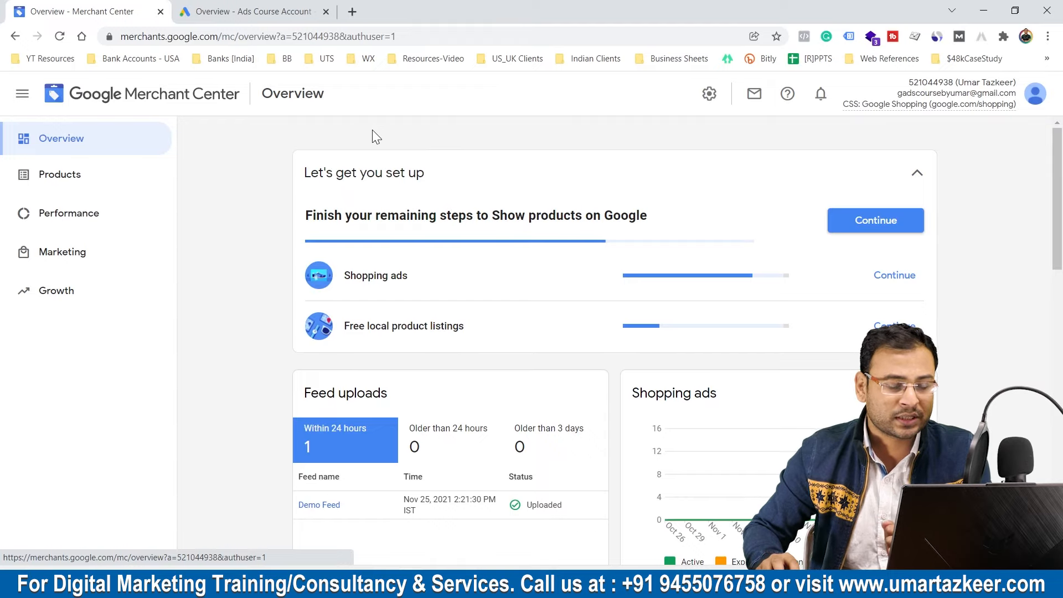
{"action": "left_click", "coordinate": [83, 187]}
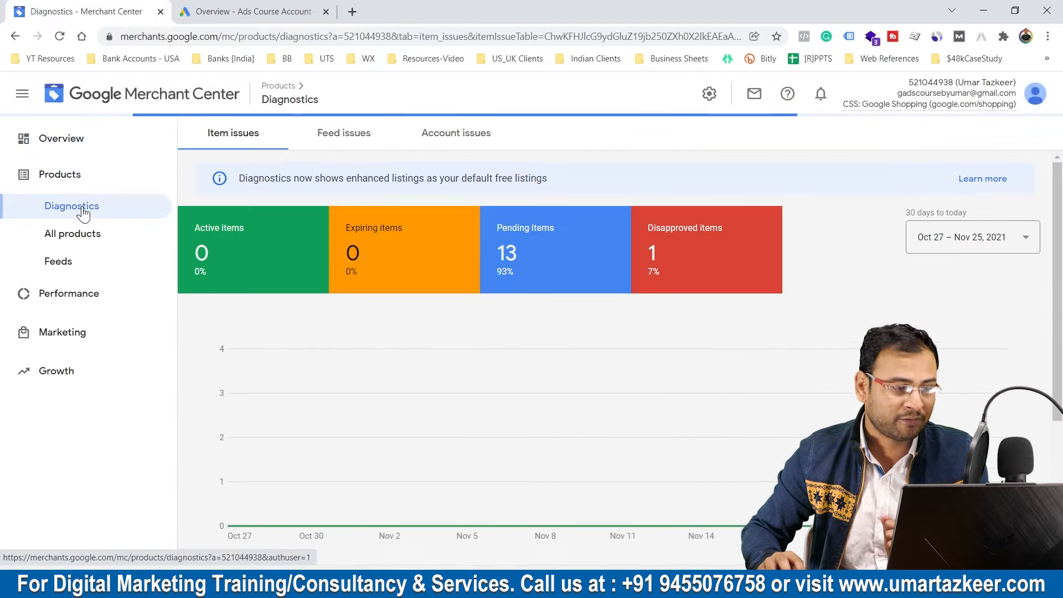
{"action": "right_click", "coordinate": [670, 324]}
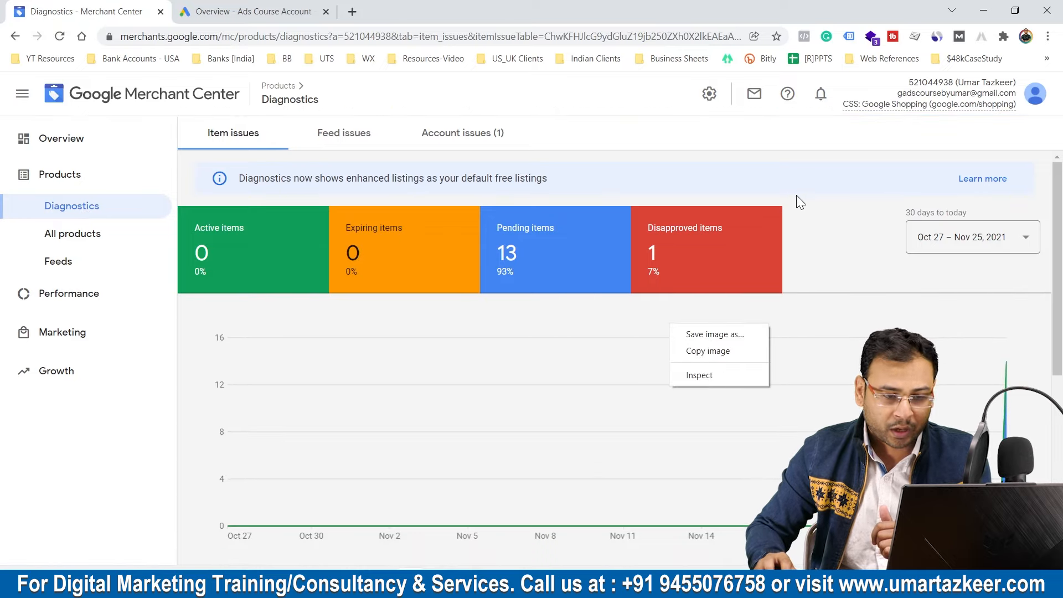
{"action": "left_click", "coordinate": [801, 193]}
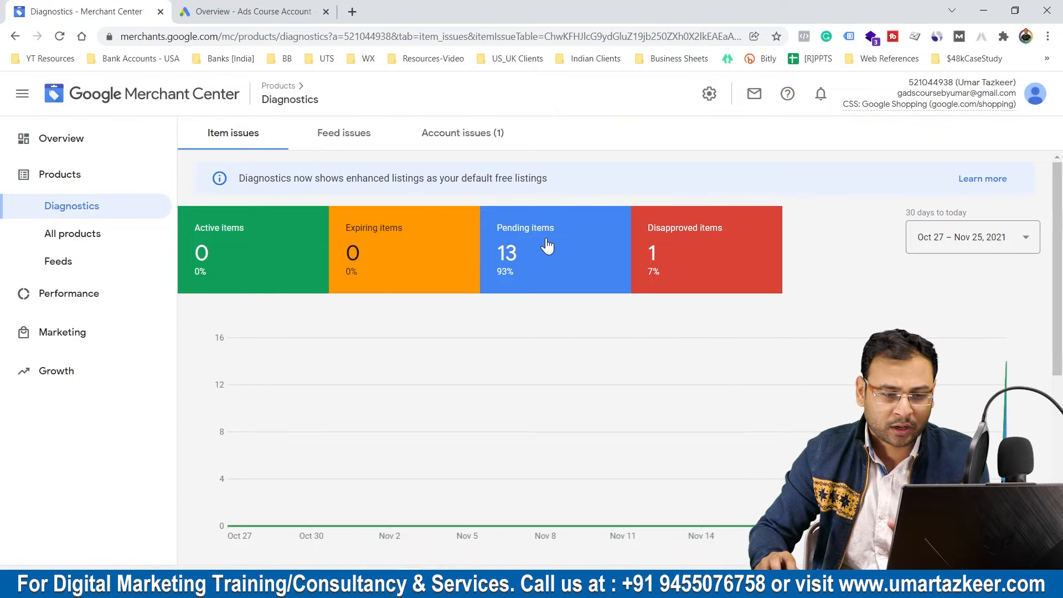
{"action": "mouse_move", "coordinate": [508, 297]}
{"action": "scroll", "coordinate": [675, 257], "scroll_direction": "down", "scroll_amount": 6}
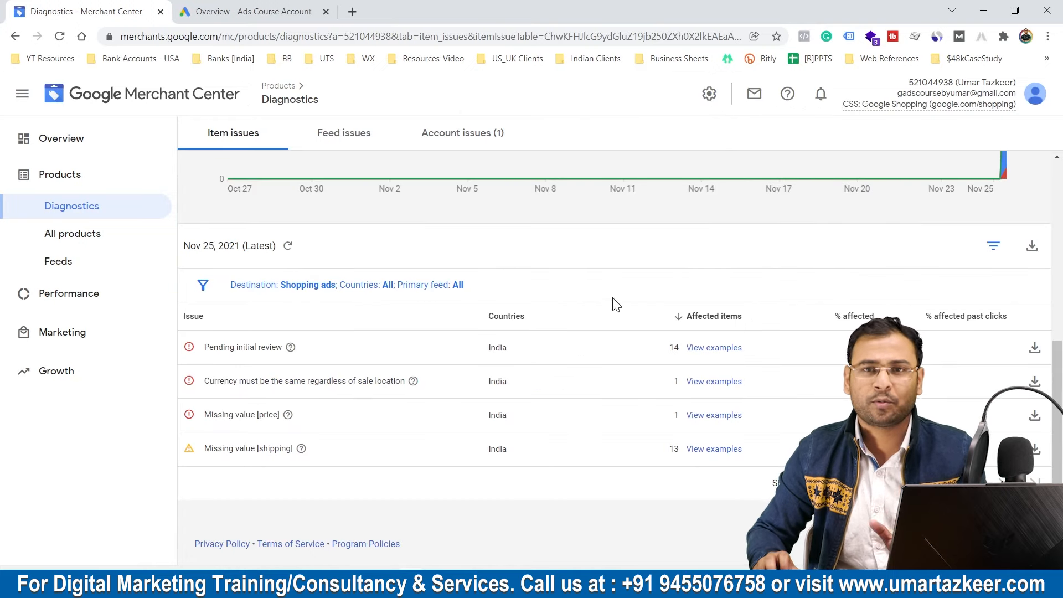
{"action": "scroll", "coordinate": [619, 298], "scroll_direction": "up", "scroll_amount": 6}
{"action": "mouse_move", "coordinate": [615, 267]}
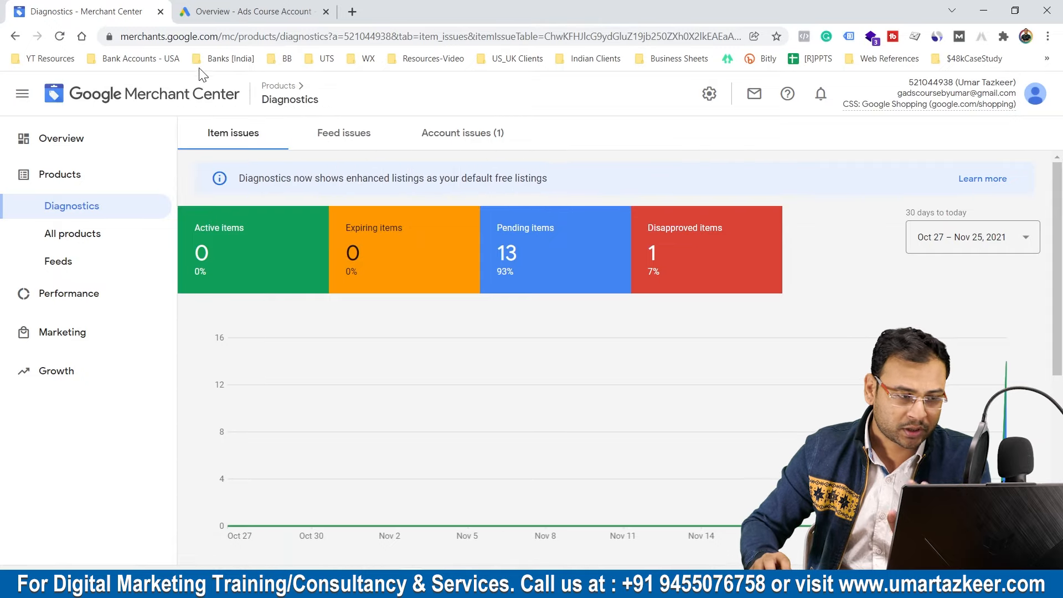
Examine the full product list in Merchant Center, checking each product's program and approval status
{"action": "left_click", "coordinate": [92, 233]}
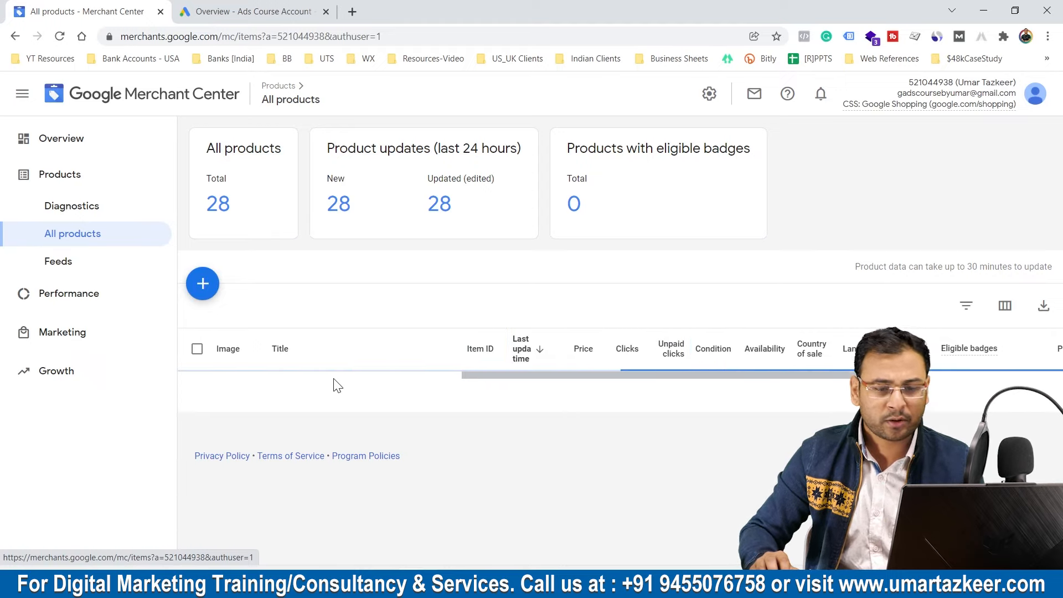
{"action": "scroll", "coordinate": [337, 387], "scroll_direction": "down", "scroll_amount": 5}
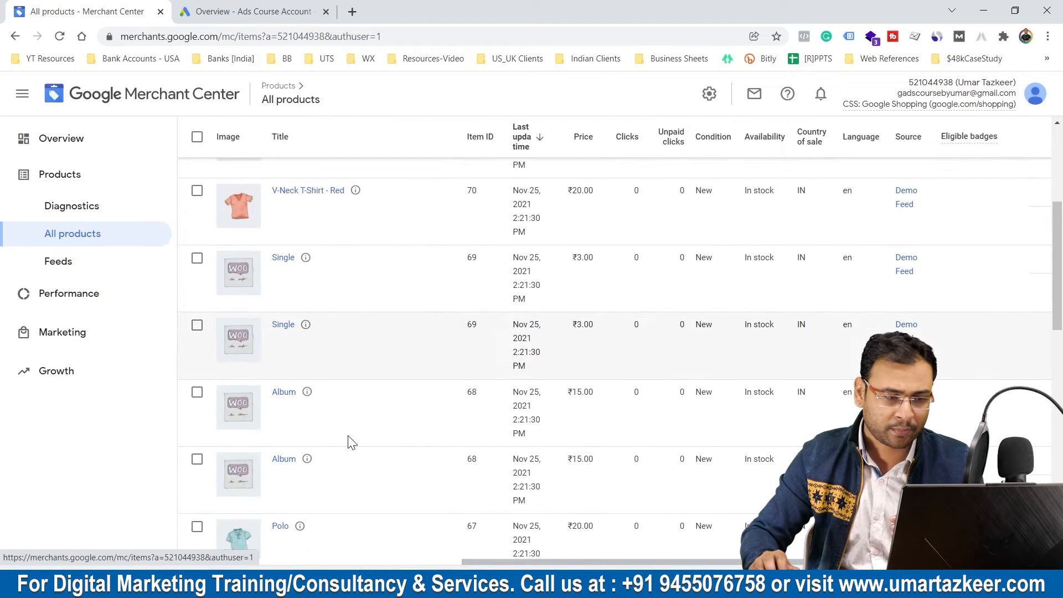
{"action": "scroll", "coordinate": [332, 421], "scroll_direction": "down", "scroll_amount": 6}
{"action": "scroll", "coordinate": [310, 377], "scroll_direction": "up", "scroll_amount": 8}
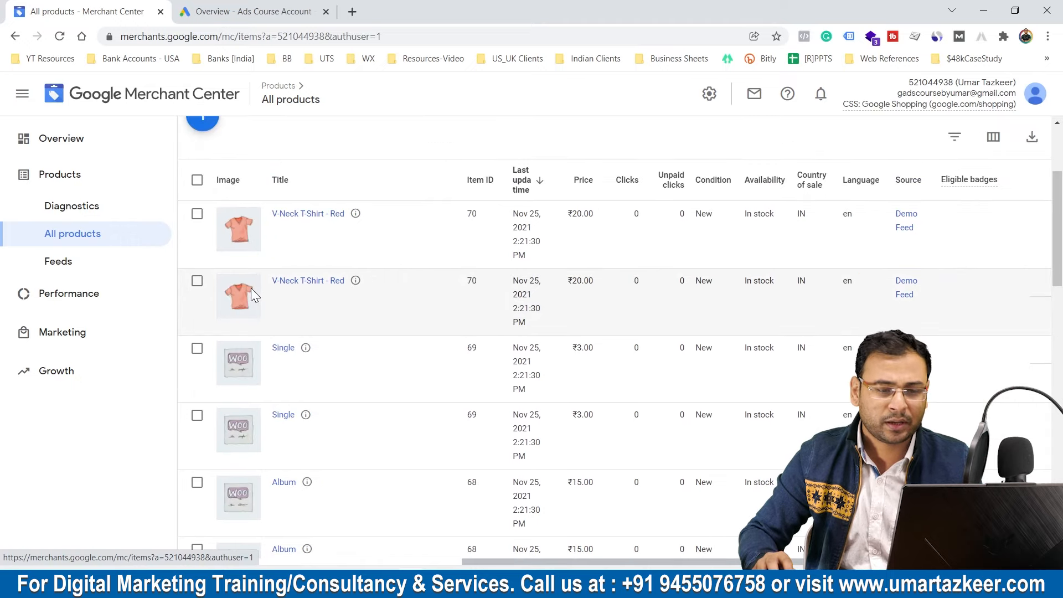
{"action": "left_click_drag", "start_coordinate": [699, 560], "coordinate": [963, 562]}
{"action": "left_click", "coordinate": [987, 380]}
{"action": "scroll", "coordinate": [950, 387], "scroll_direction": "up", "scroll_amount": 7}
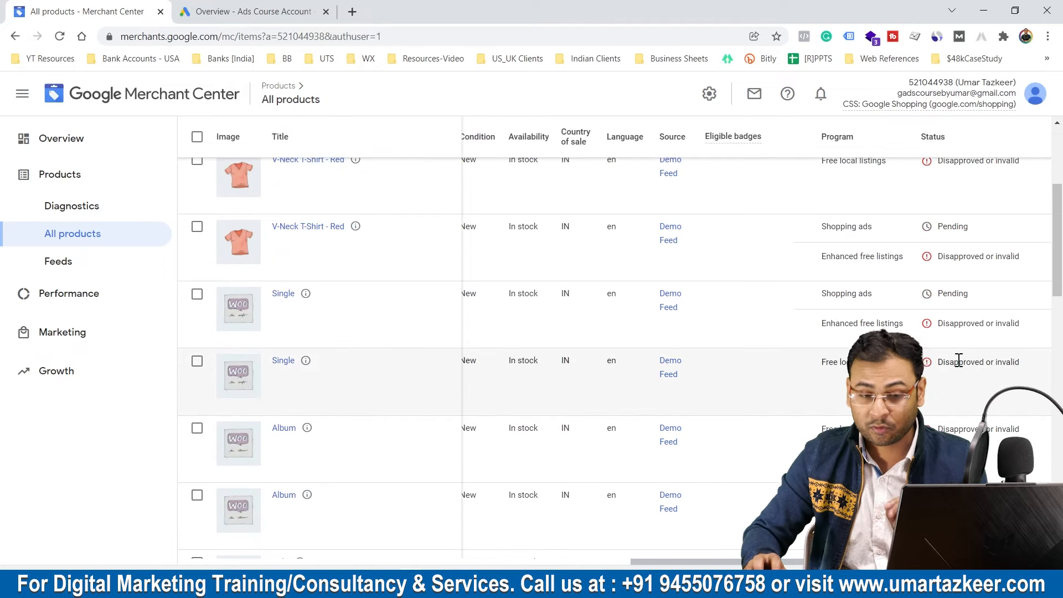
{"action": "left_click_drag", "start_coordinate": [938, 258], "coordinate": [1024, 260]}
{"action": "left_click", "coordinate": [1021, 287]}
{"action": "left_click_drag", "start_coordinate": [998, 172], "coordinate": [1017, 383]}
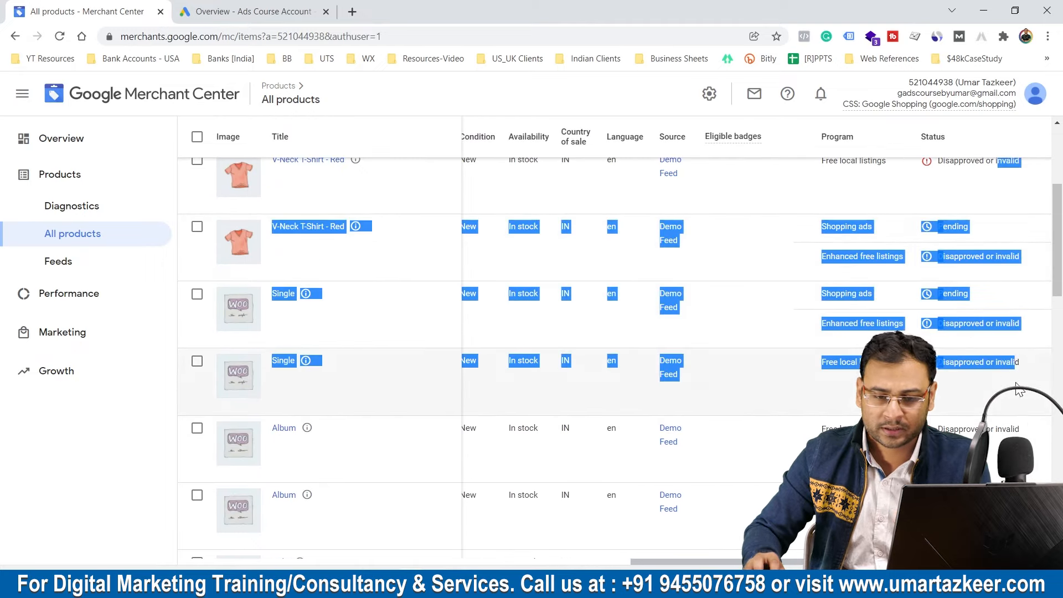
{"action": "left_click", "coordinate": [1016, 387]}
{"action": "scroll", "coordinate": [414, 312], "scroll_direction": "down", "scroll_amount": 4}
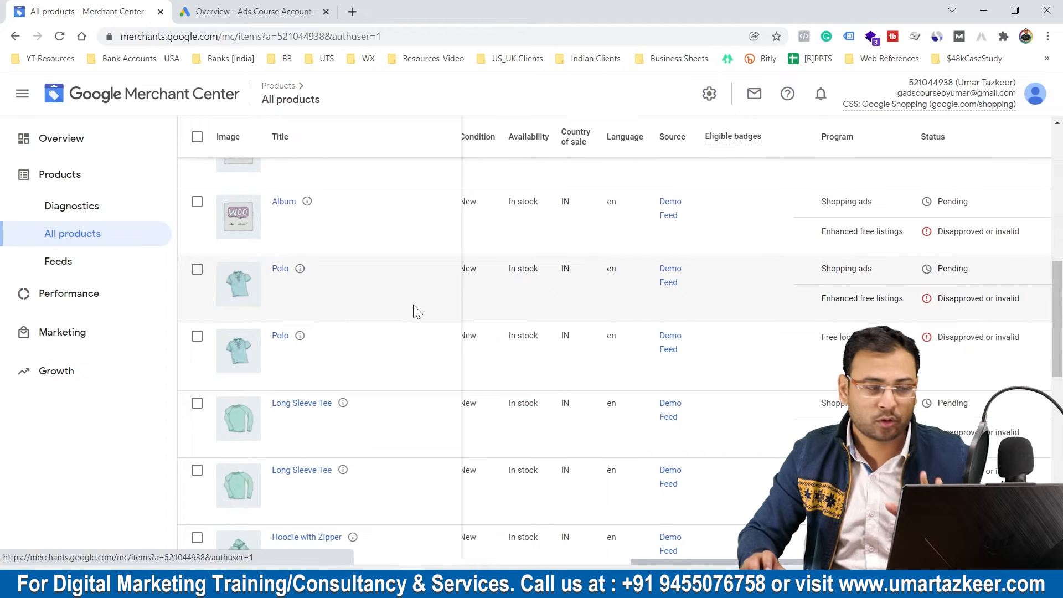
Open the program management page and look through the available programs, including Shopping ads
{"action": "left_click", "coordinate": [41, 371]}
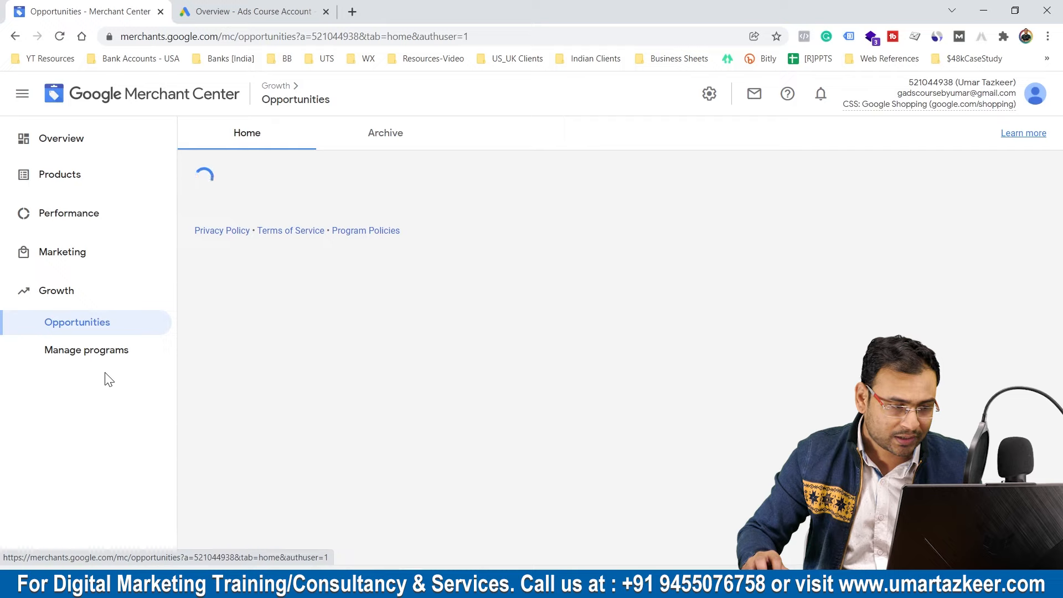
{"action": "left_click", "coordinate": [87, 353]}
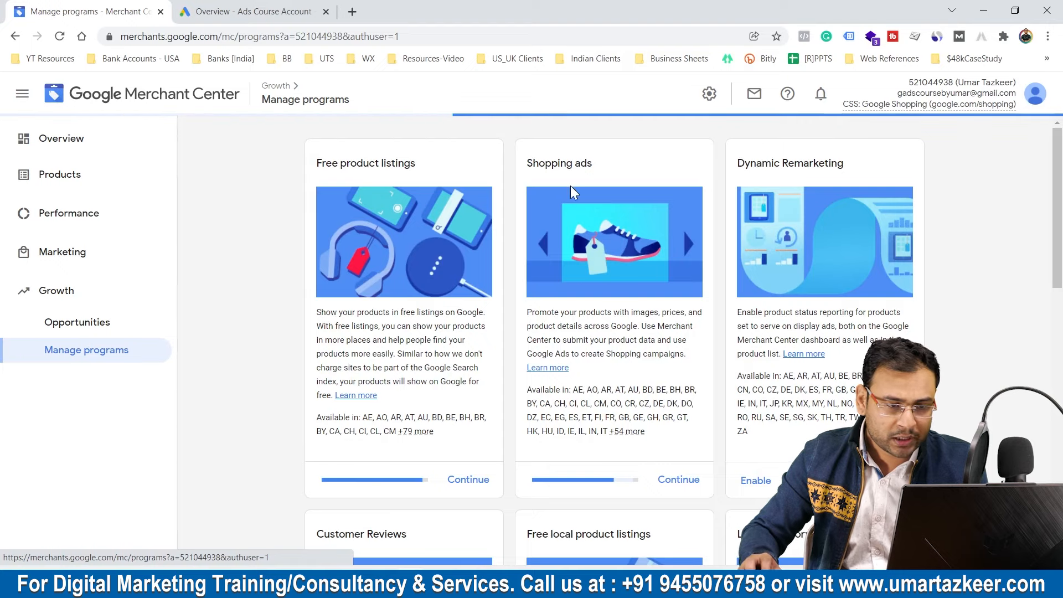
{"action": "left_click_drag", "start_coordinate": [526, 165], "coordinate": [635, 167]}
{"action": "left_click", "coordinate": [289, 221]}
{"action": "scroll", "coordinate": [792, 417], "scroll_direction": "down", "scroll_amount": 8}
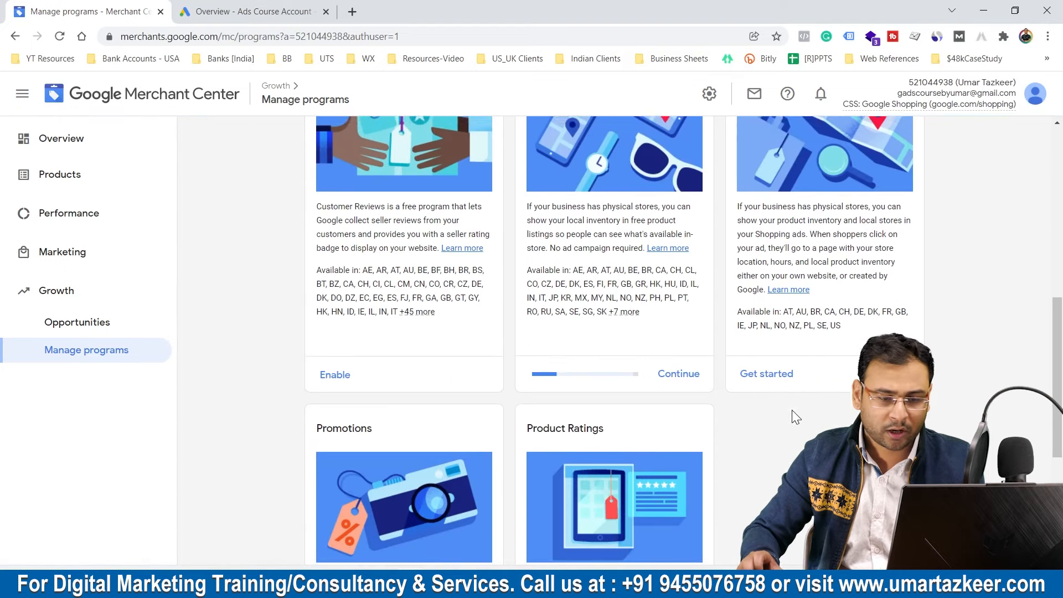
{"action": "scroll", "coordinate": [791, 417], "scroll_direction": "up", "scroll_amount": 8}
{"action": "scroll", "coordinate": [645, 368], "scroll_direction": "down", "scroll_amount": 1}
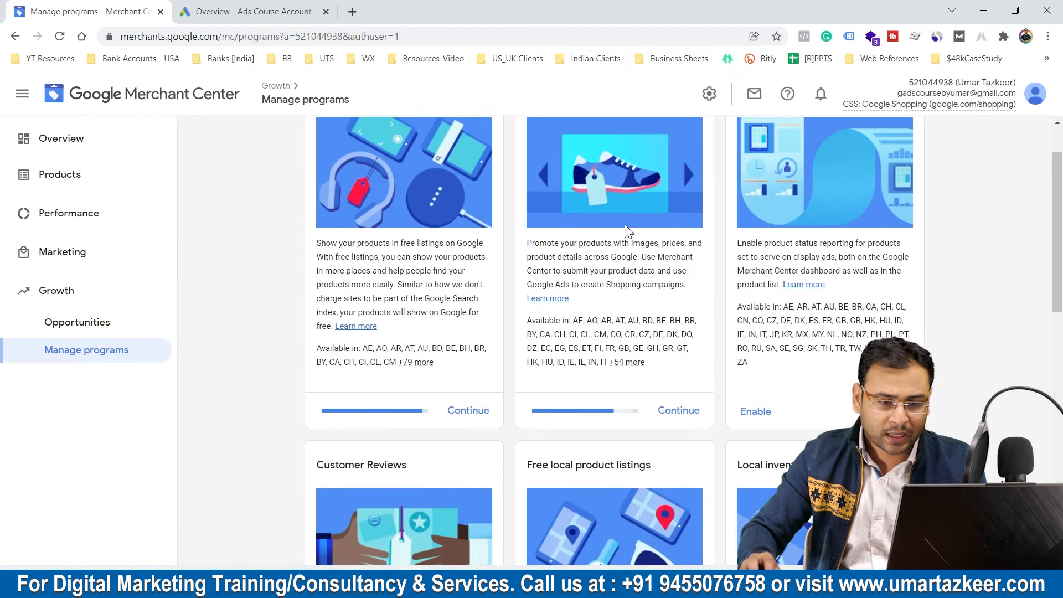
Open the Shopping ads setup and review its product and business information tasks and its policies
{"action": "left_click", "coordinate": [679, 409]}
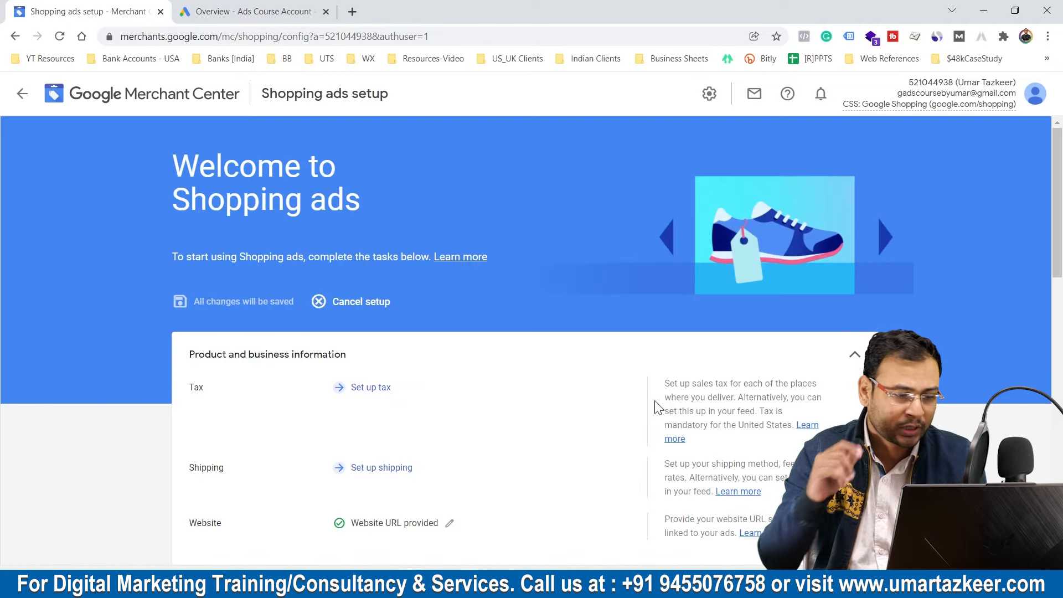
{"action": "scroll", "coordinate": [373, 268], "scroll_direction": "down", "scroll_amount": 5}
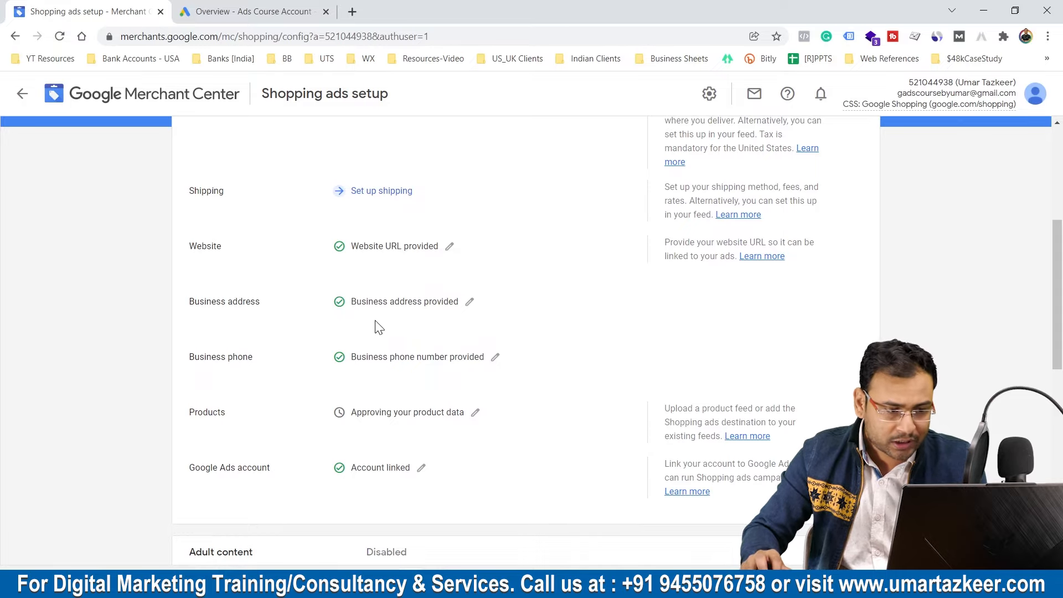
{"action": "scroll", "coordinate": [512, 322], "scroll_direction": "down", "scroll_amount": 1}
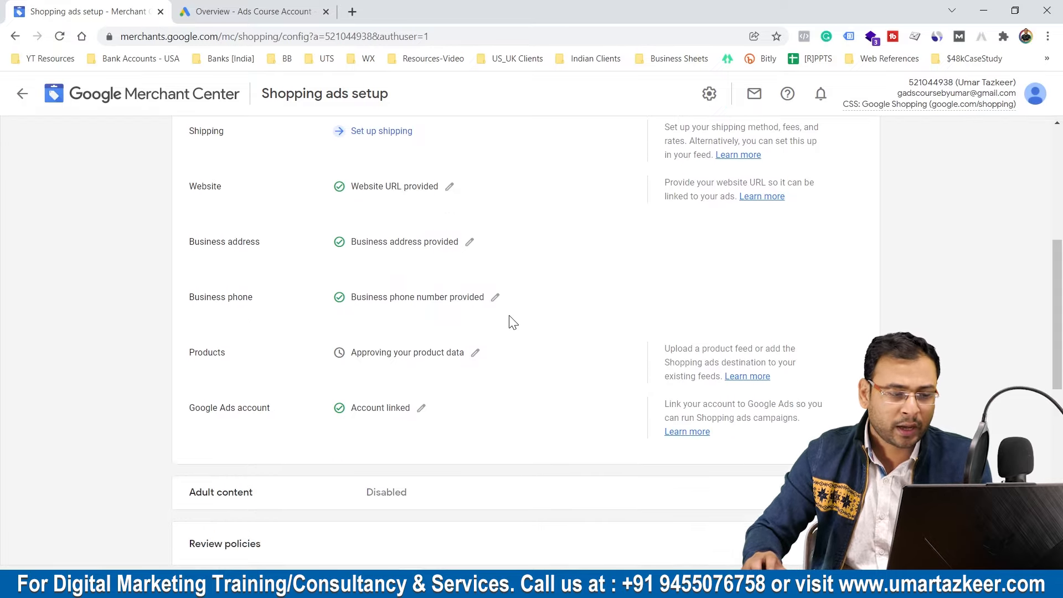
{"action": "scroll", "coordinate": [512, 322], "scroll_direction": "down", "scroll_amount": 1}
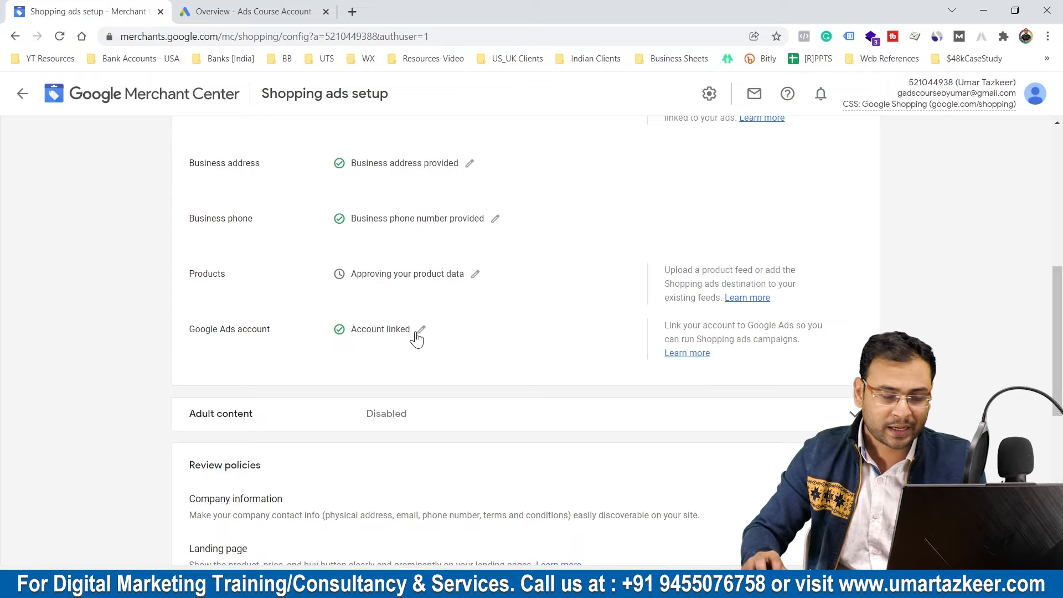
{"action": "scroll", "coordinate": [570, 279], "scroll_direction": "down", "scroll_amount": 7}
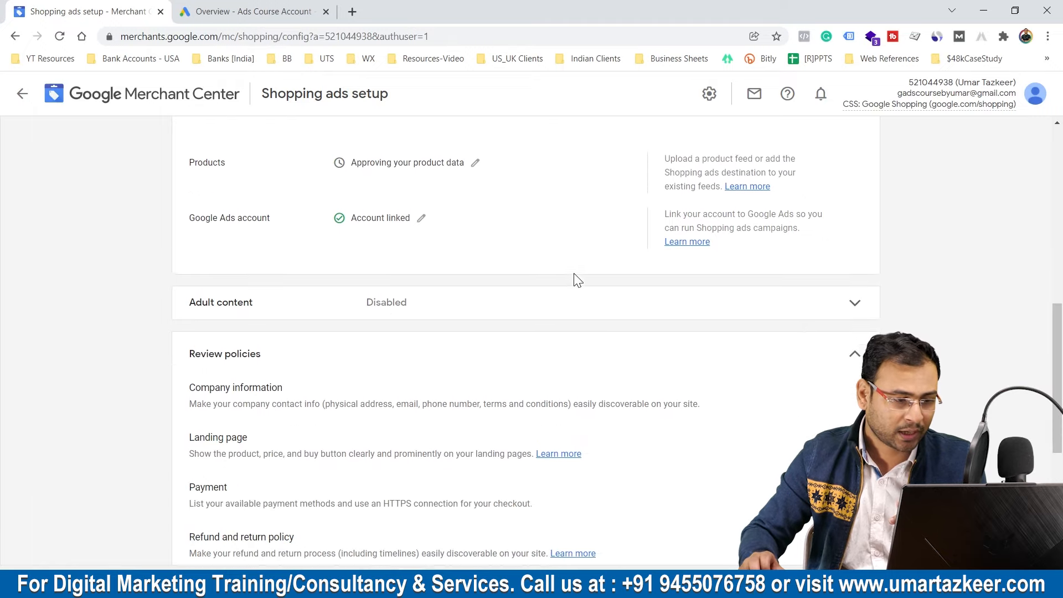
{"action": "scroll", "coordinate": [421, 329], "scroll_direction": "up", "scroll_amount": 8}
{"action": "scroll", "coordinate": [432, 341], "scroll_direction": "down", "scroll_amount": 10}
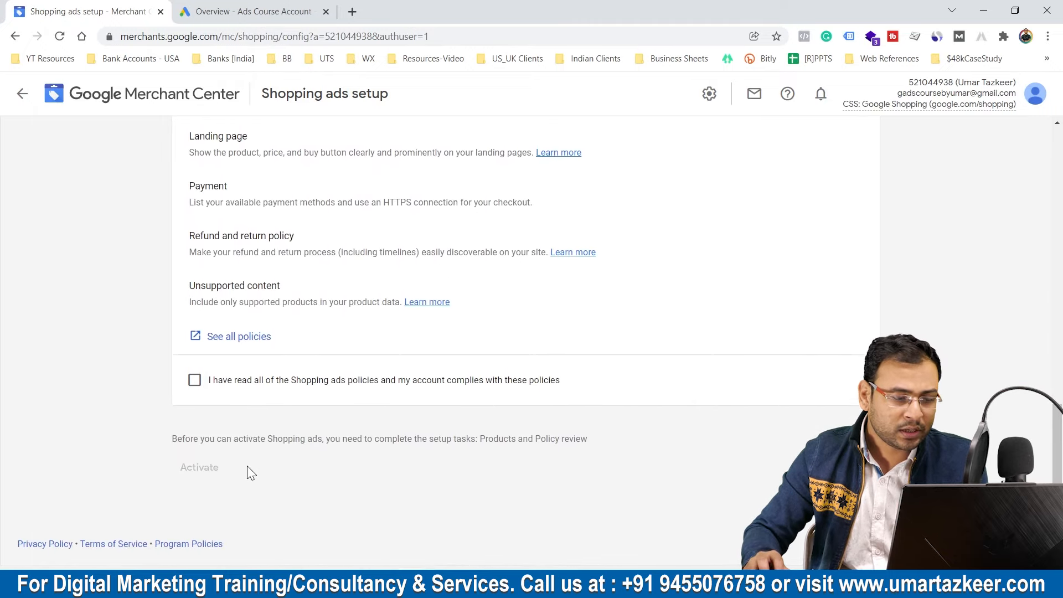
Declare that the Shopping ads policies are read and complied with, and return to the programs overview
{"action": "left_click", "coordinate": [232, 382]}
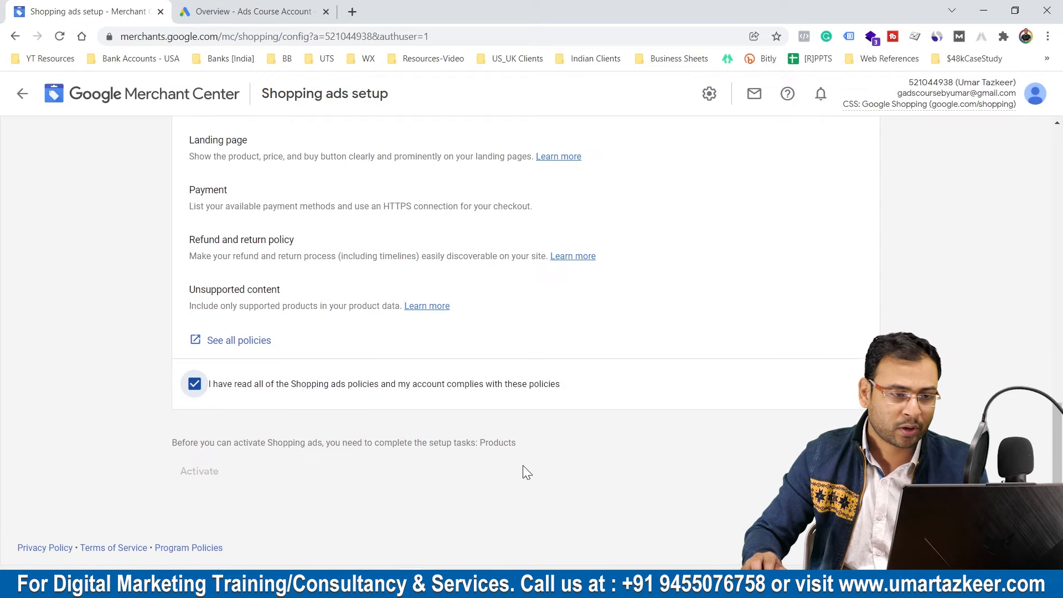
{"action": "scroll", "coordinate": [524, 471], "scroll_direction": "up", "scroll_amount": 15}
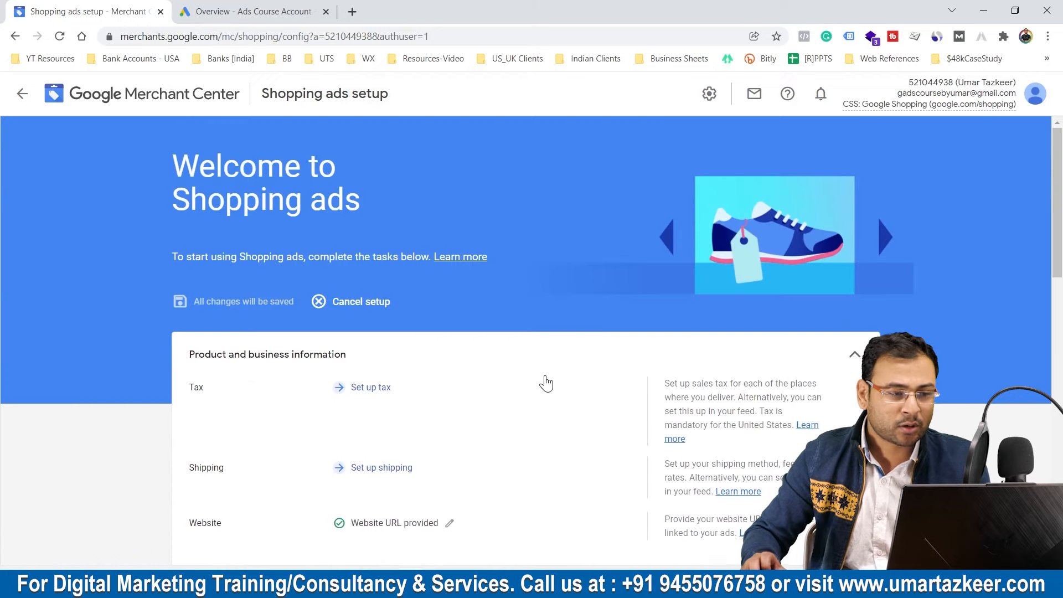
{"action": "left_click", "coordinate": [349, 301]}
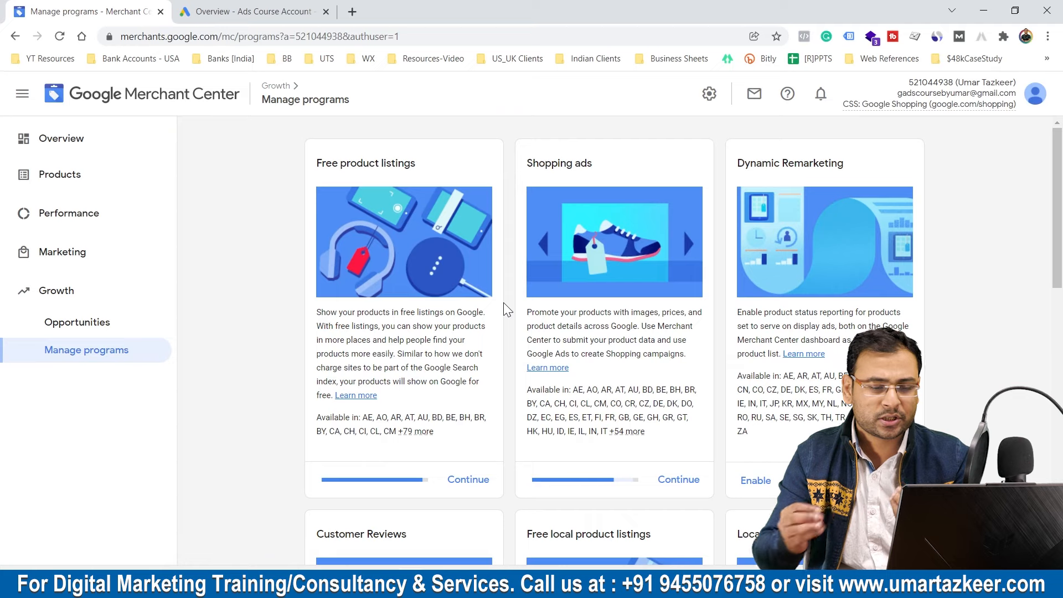
Switch to Google Ads and start a new Shopping campaign without a goal's guidance
{"action": "left_click", "coordinate": [687, 486]}
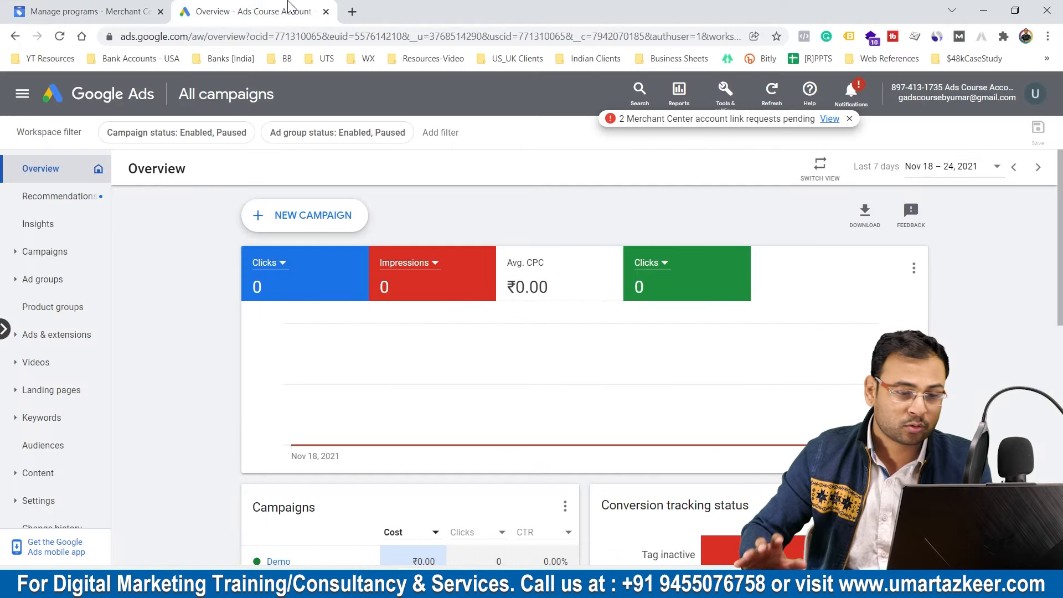
{"action": "left_click", "coordinate": [288, 8]}
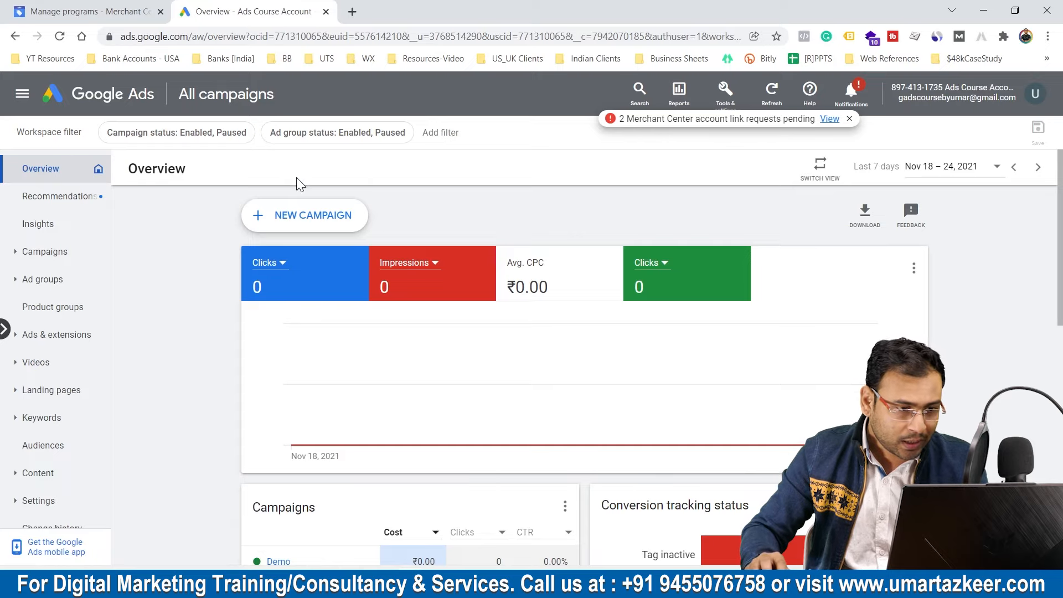
{"action": "left_click", "coordinate": [321, 215]}
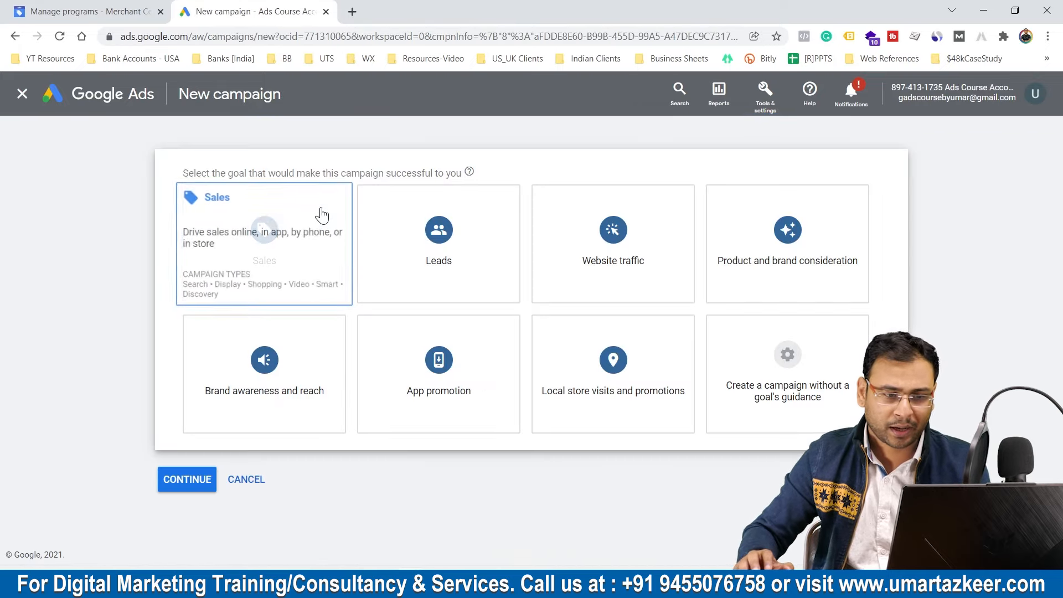
{"action": "left_click", "coordinate": [788, 377]}
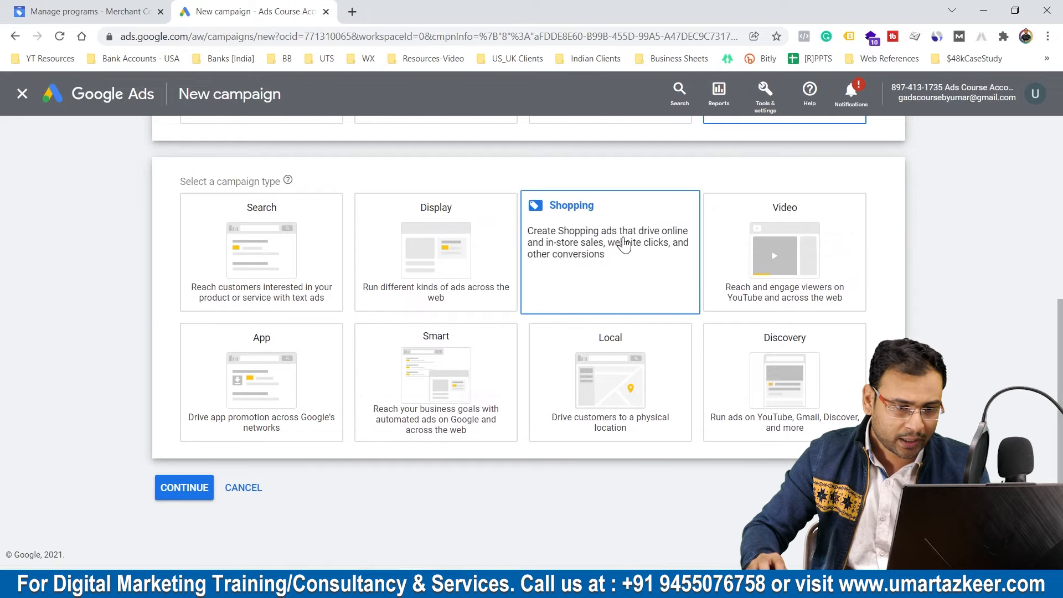
{"action": "left_click", "coordinate": [621, 245]}
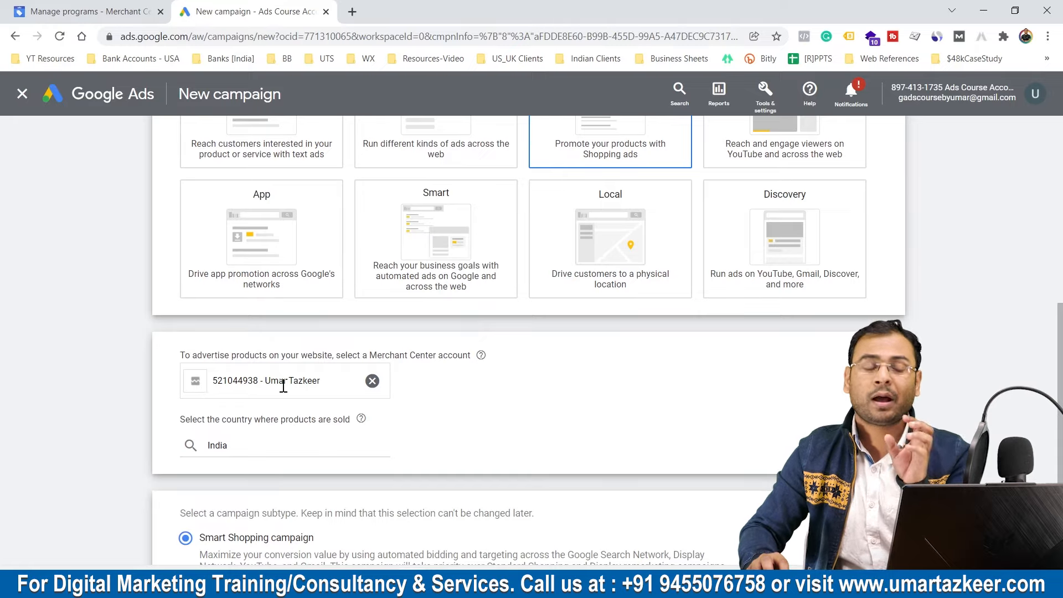
Check the selected Merchant Center account, choose the Standard Shopping campaign subtype, and continue to the campaign settings
{"action": "left_click_drag", "start_coordinate": [264, 383], "coordinate": [213, 382]}
{"action": "left_click", "coordinate": [313, 383]}
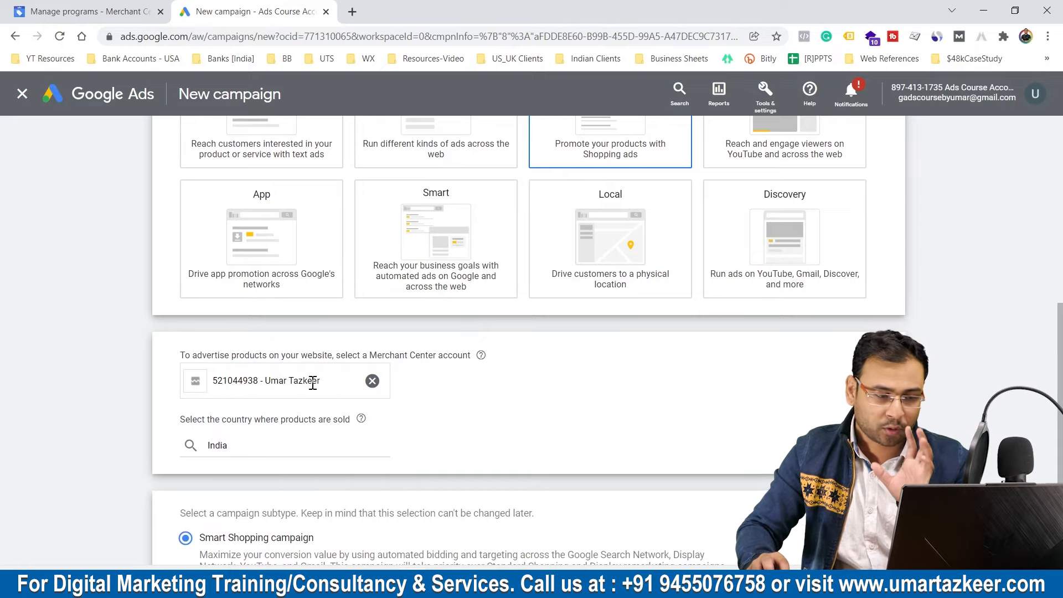
{"action": "scroll", "coordinate": [723, 372], "scroll_direction": "down", "scroll_amount": 3}
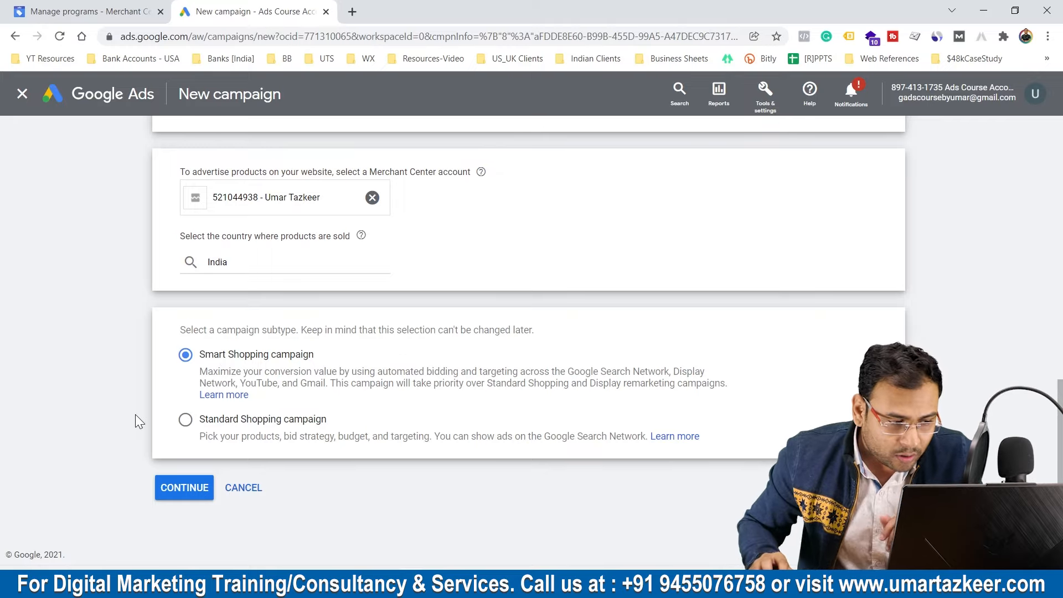
{"action": "left_click", "coordinate": [186, 420]}
{"action": "left_click", "coordinate": [189, 489]}
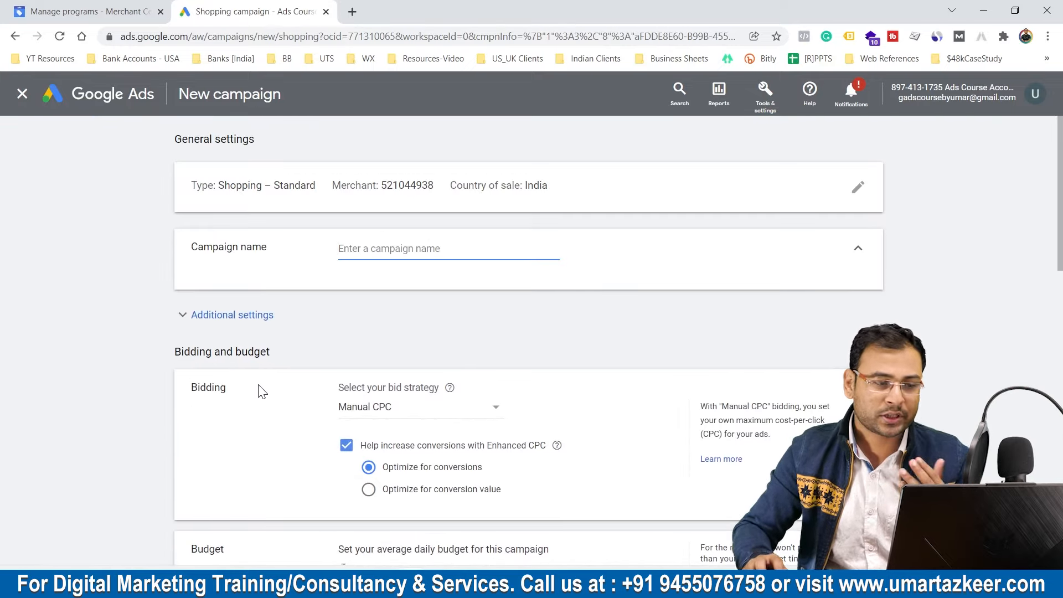
Name the campaign "Demo Campaign" and show the additional general settings
{"action": "type", "text": "Dem"}
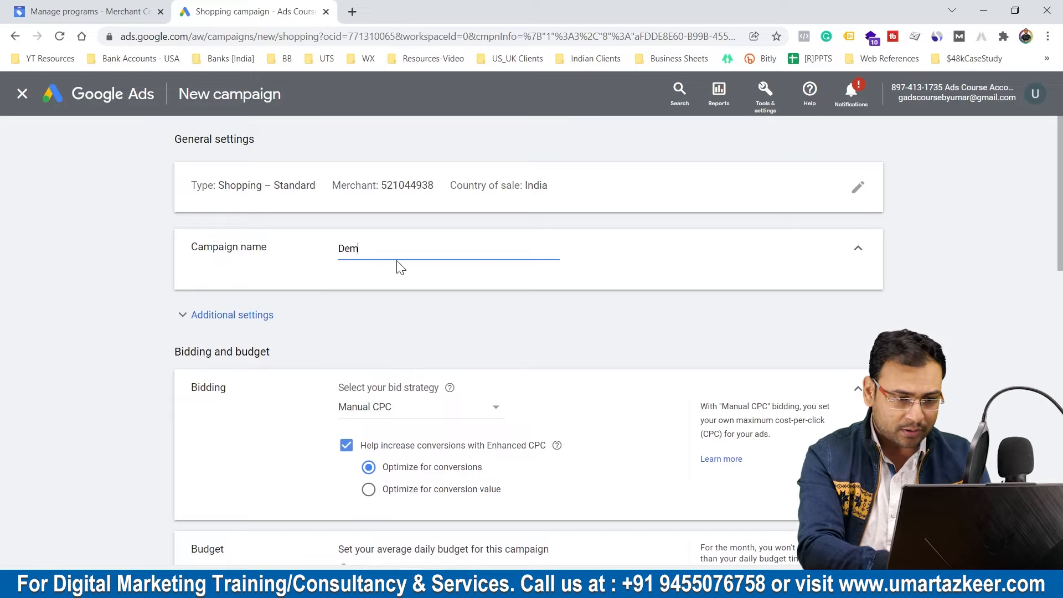
{"action": "type", "text": "o Campaign"}
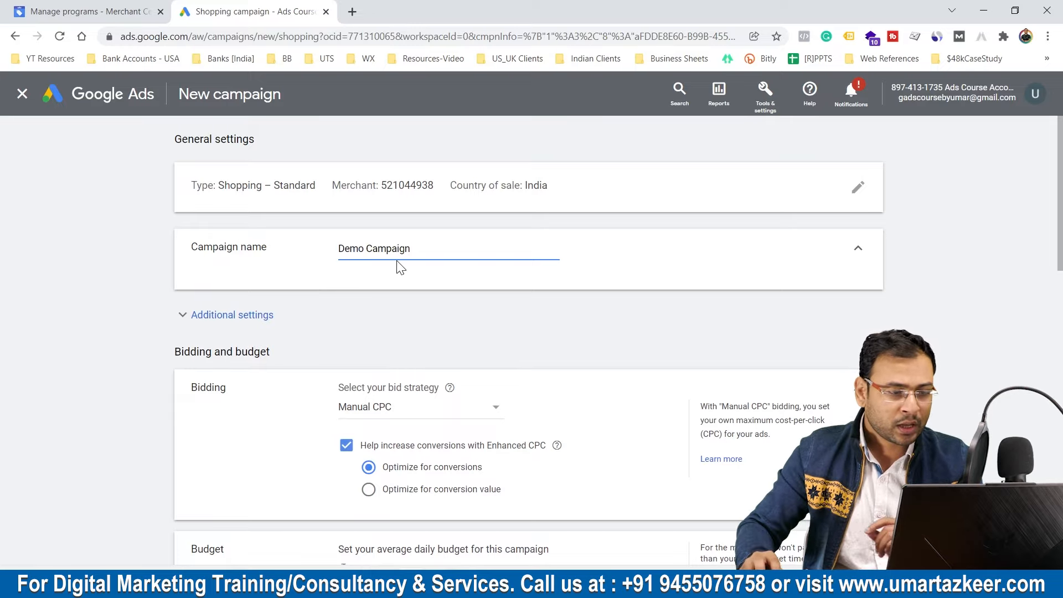
{"action": "left_click", "coordinate": [232, 314]}
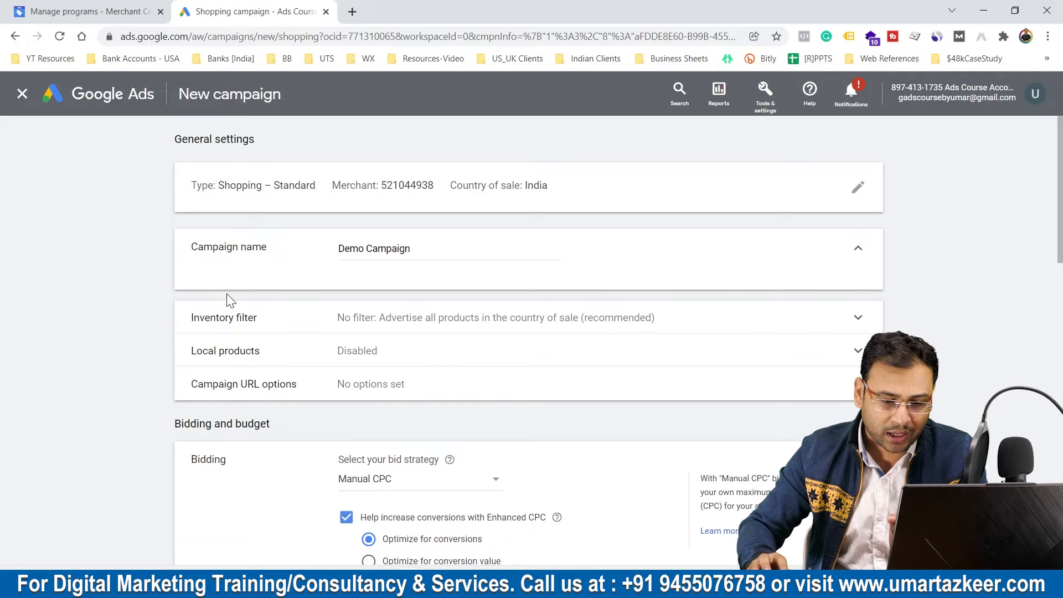
Switch to the demofeed spreadsheet in Excel, widen the id column and look over the product IDs and remaining feed attributes
{"action": "left_click", "coordinate": [399, 583]}
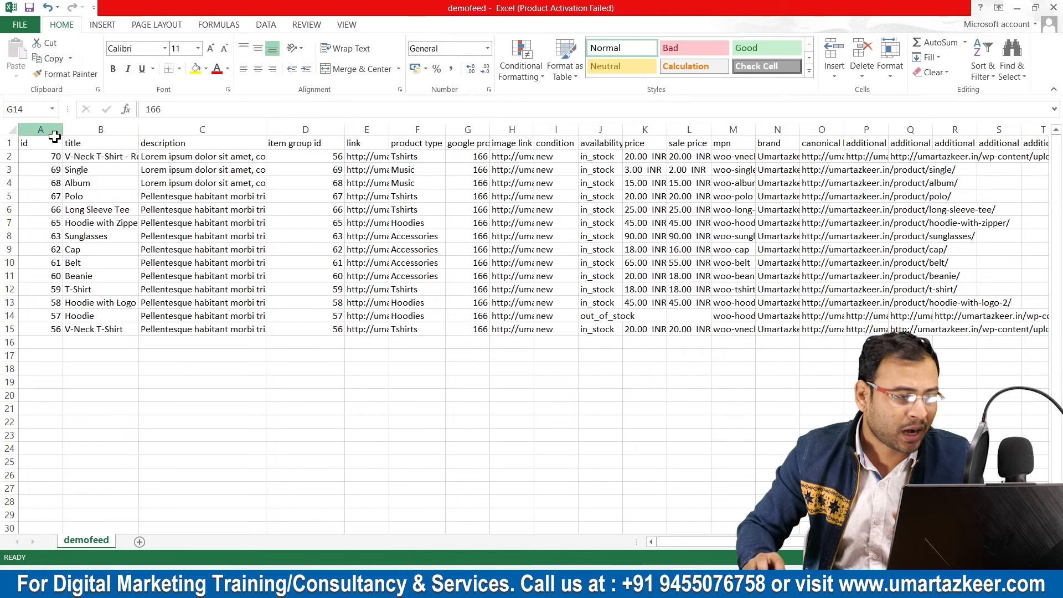
{"action": "left_click_drag", "start_coordinate": [63, 129], "coordinate": [111, 129]}
{"action": "left_click", "coordinate": [73, 207]}
{"action": "left_click_drag", "start_coordinate": [101, 185], "coordinate": [92, 273]}
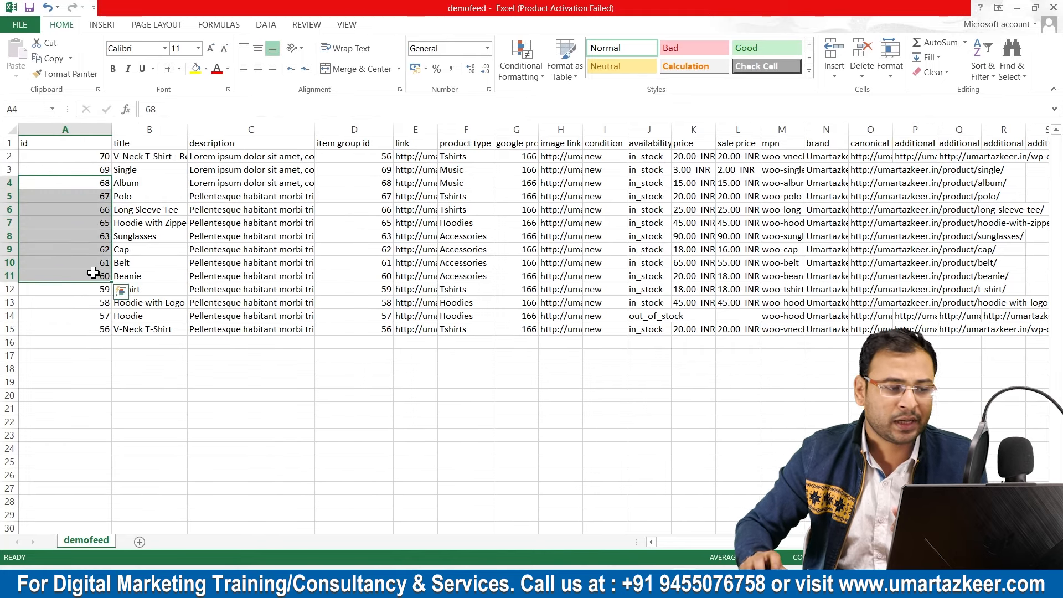
{"action": "left_click", "coordinate": [415, 475]}
{"action": "left_click_drag", "start_coordinate": [677, 542], "coordinate": [764, 543]}
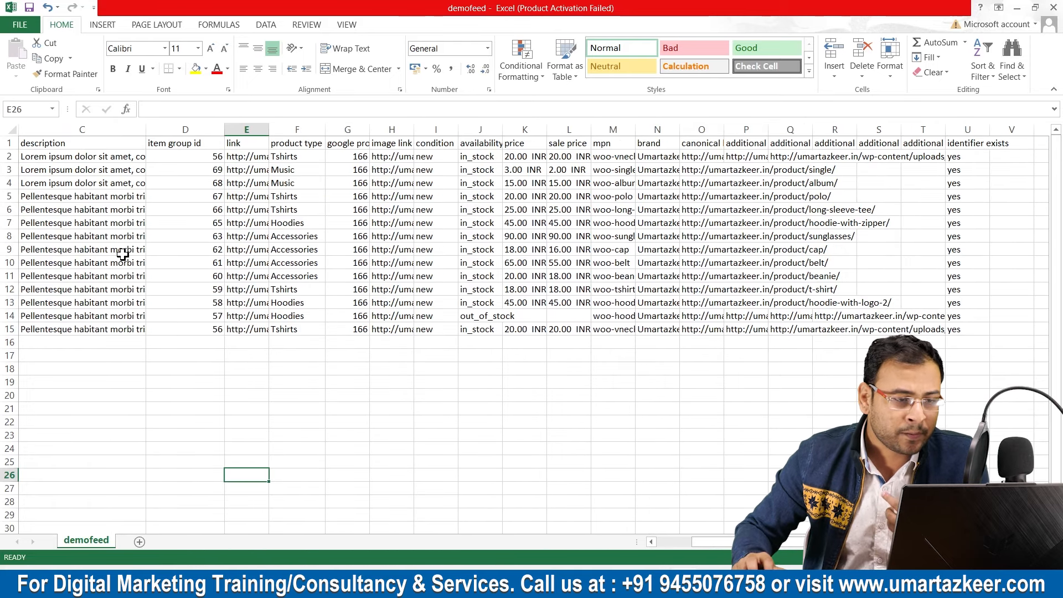
Widen the feed's condition column, examine the products' condition values, and return to the Google Ads campaign settings
{"action": "left_click_drag", "start_coordinate": [430, 160], "coordinate": [444, 258]}
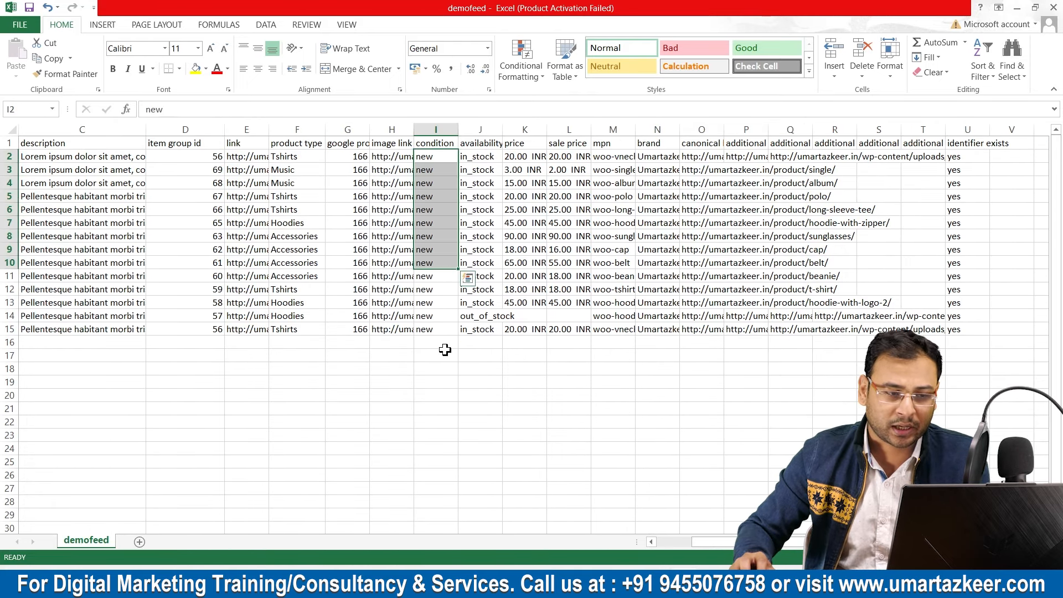
{"action": "left_click_drag", "start_coordinate": [444, 354], "coordinate": [444, 344]}
{"action": "left_click_drag", "start_coordinate": [457, 131], "coordinate": [529, 131]}
{"action": "left_click", "coordinate": [454, 263]}
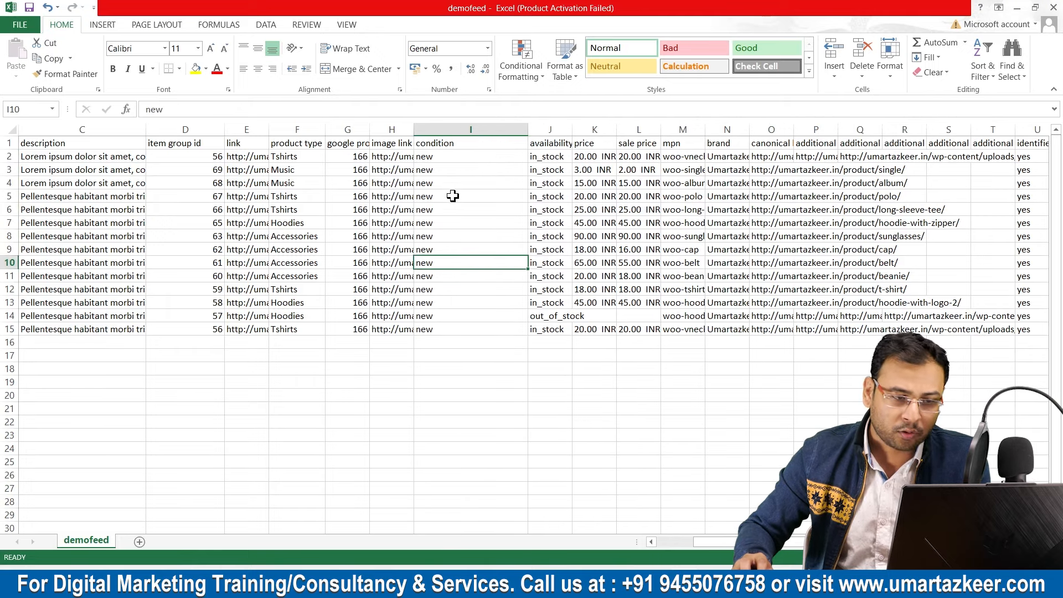
{"action": "left_click", "coordinate": [453, 196]}
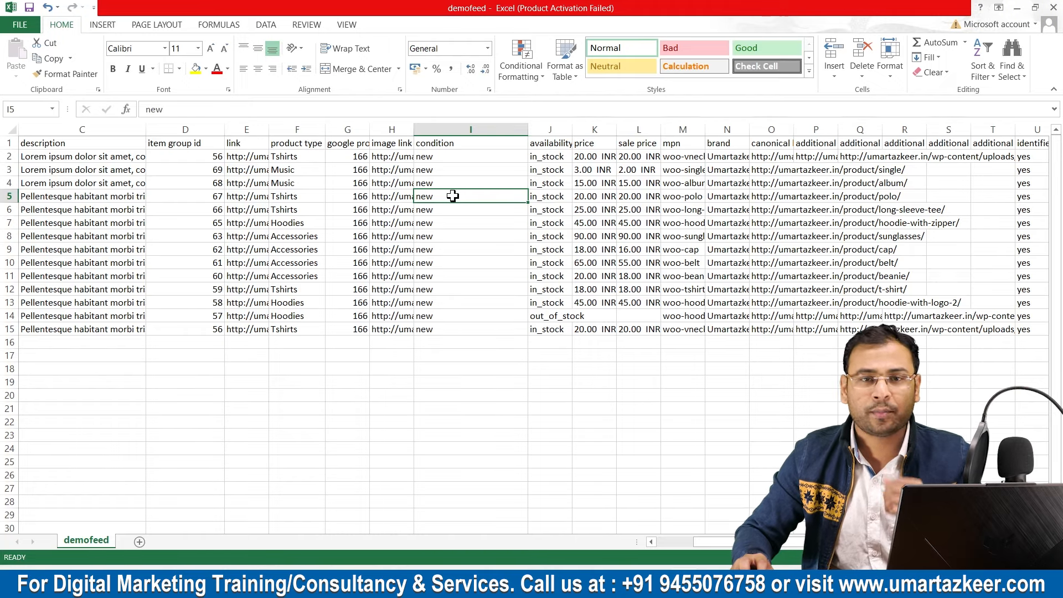
{"action": "key", "text": "alt+Tab"}
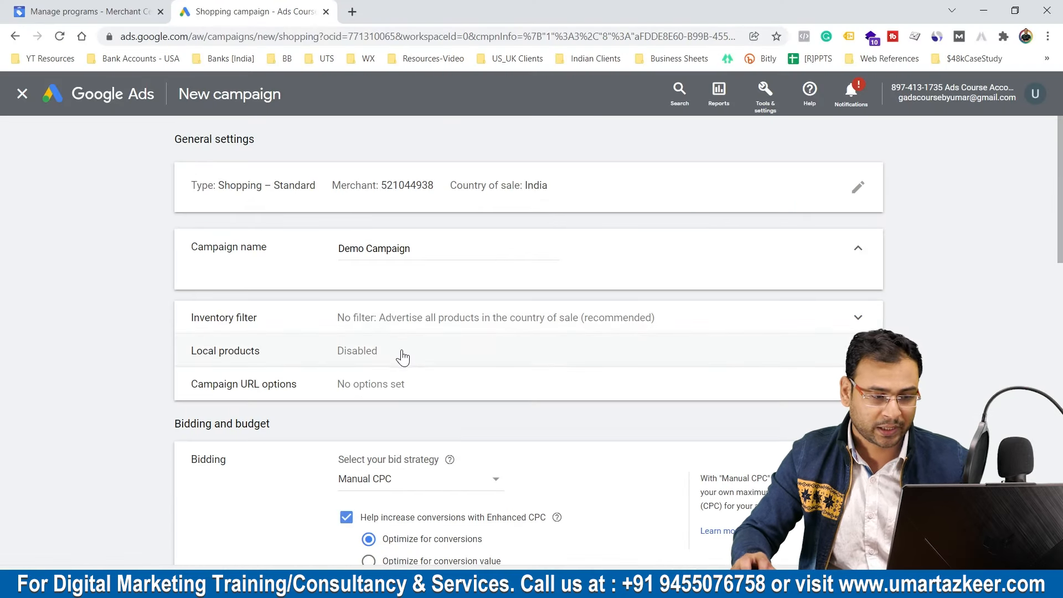
Try an inventory filter on the Condition product attribute and view the condition values it offers
{"action": "left_click", "coordinate": [332, 320]}
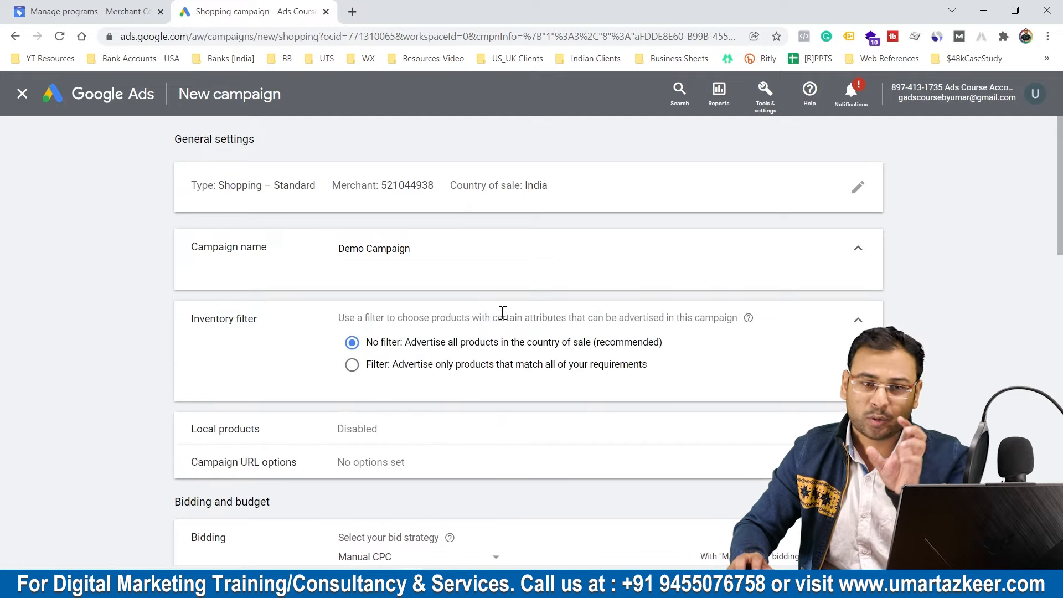
{"action": "left_click", "coordinate": [386, 368]}
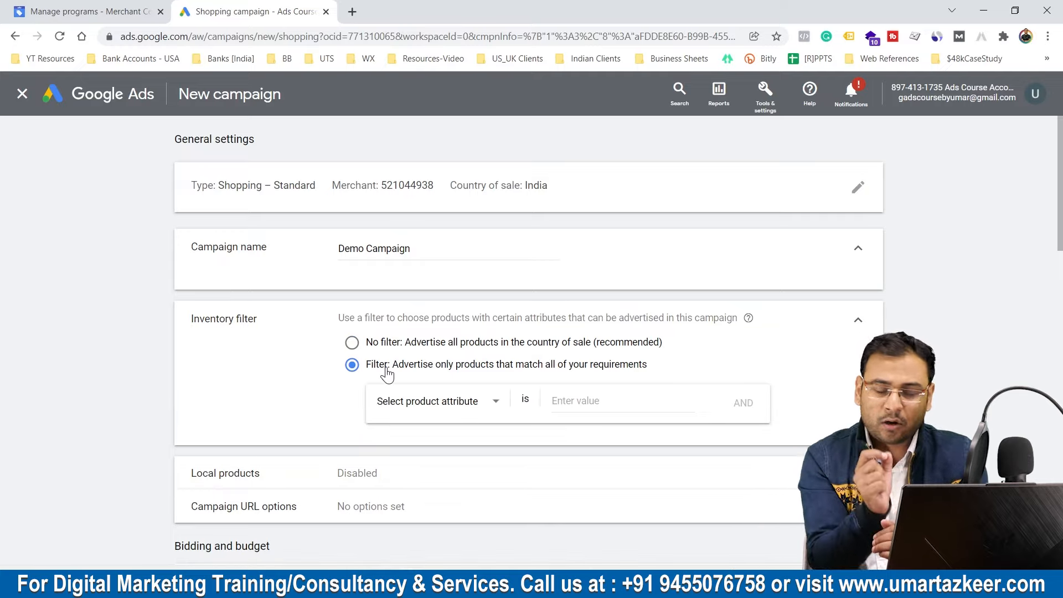
{"action": "left_click", "coordinate": [460, 410]}
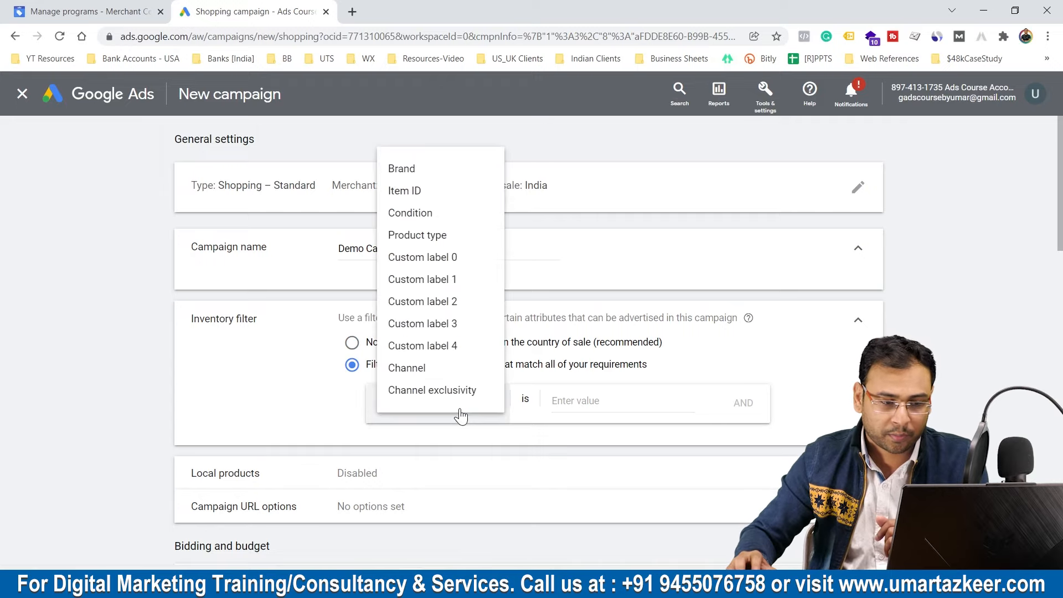
{"action": "left_click", "coordinate": [438, 213]}
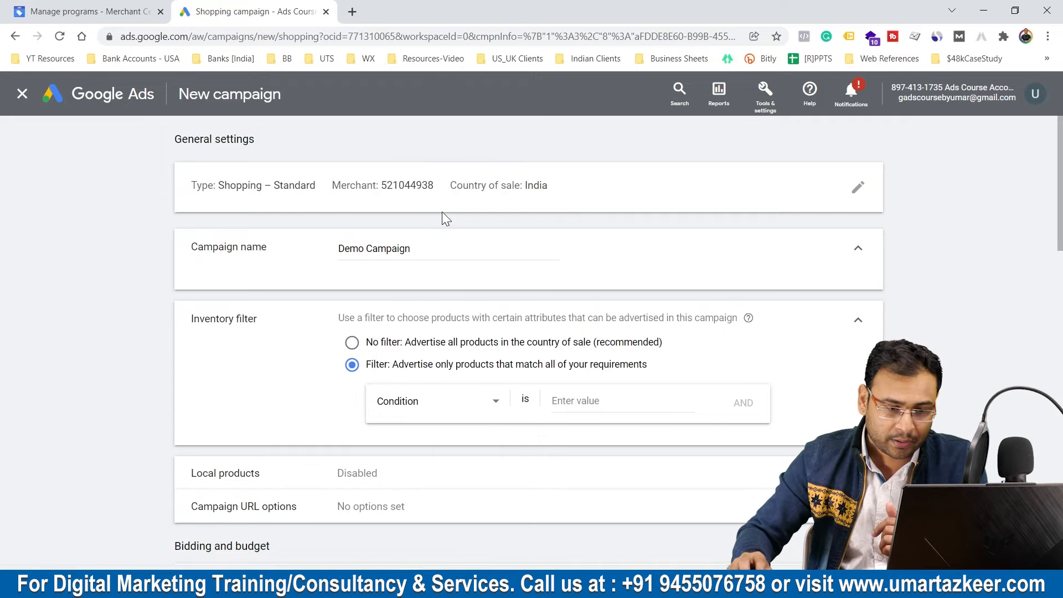
{"action": "left_click", "coordinate": [609, 411]}
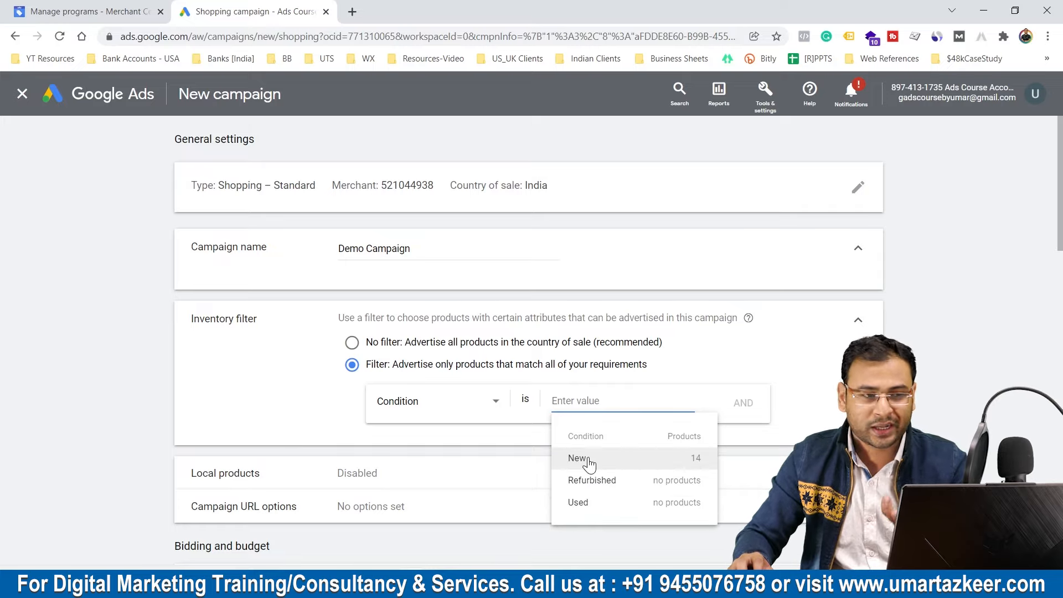
{"action": "left_click", "coordinate": [479, 407]}
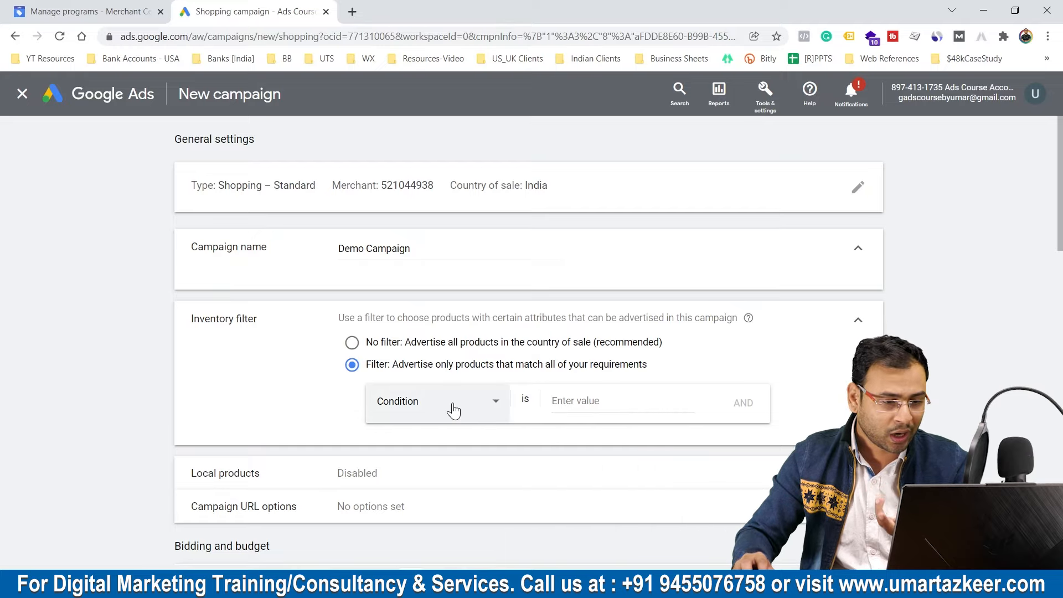
{"action": "left_click", "coordinate": [635, 399]}
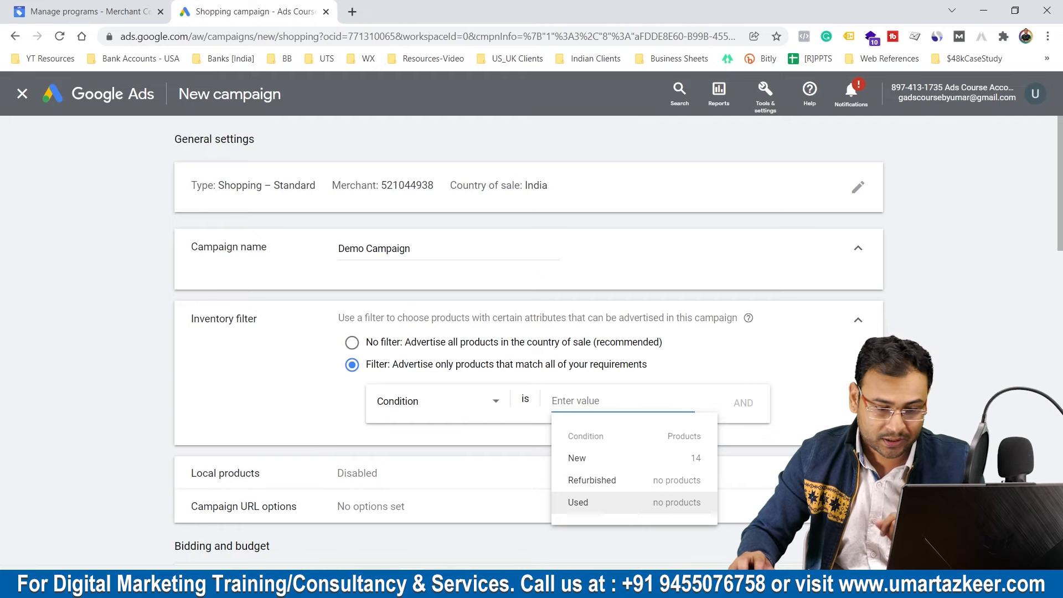
Set the inventory filter back to no filter, advertising all products in the country of sale, and collapse its settings
{"action": "left_click", "coordinate": [574, 581]}
{"action": "left_click_drag", "start_coordinate": [474, 155], "coordinate": [55, 335]}
{"action": "left_click", "coordinate": [1022, 6]}
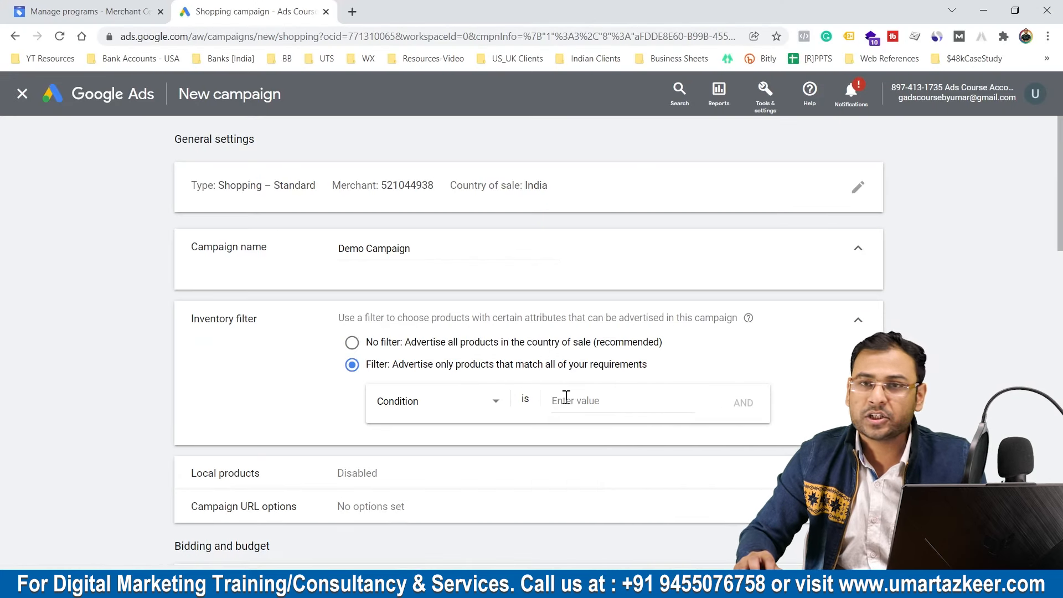
{"action": "left_click", "coordinate": [437, 342]}
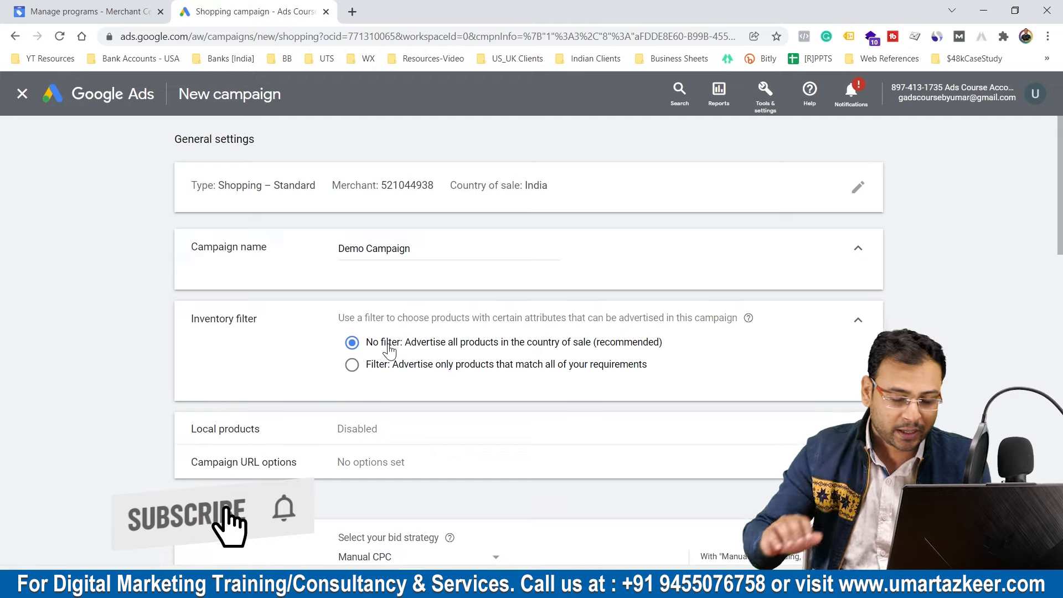
{"action": "left_click", "coordinate": [853, 321]}
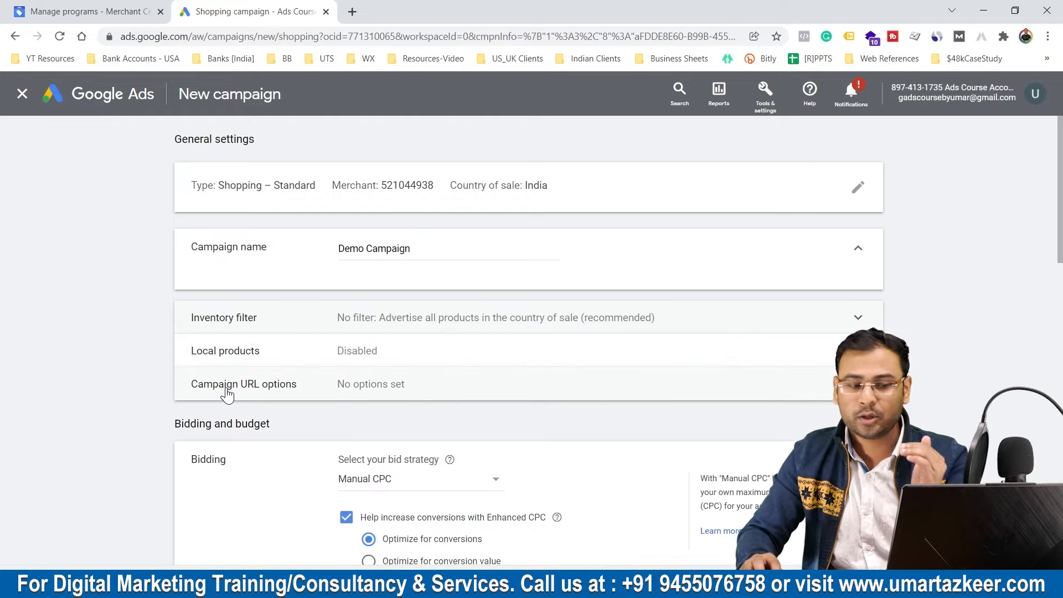
Compare the Maximize clicks and Manual CPC bid strategies, and choose Maximize clicks for the campaign
{"action": "scroll", "coordinate": [349, 387], "scroll_direction": "down", "scroll_amount": 3}
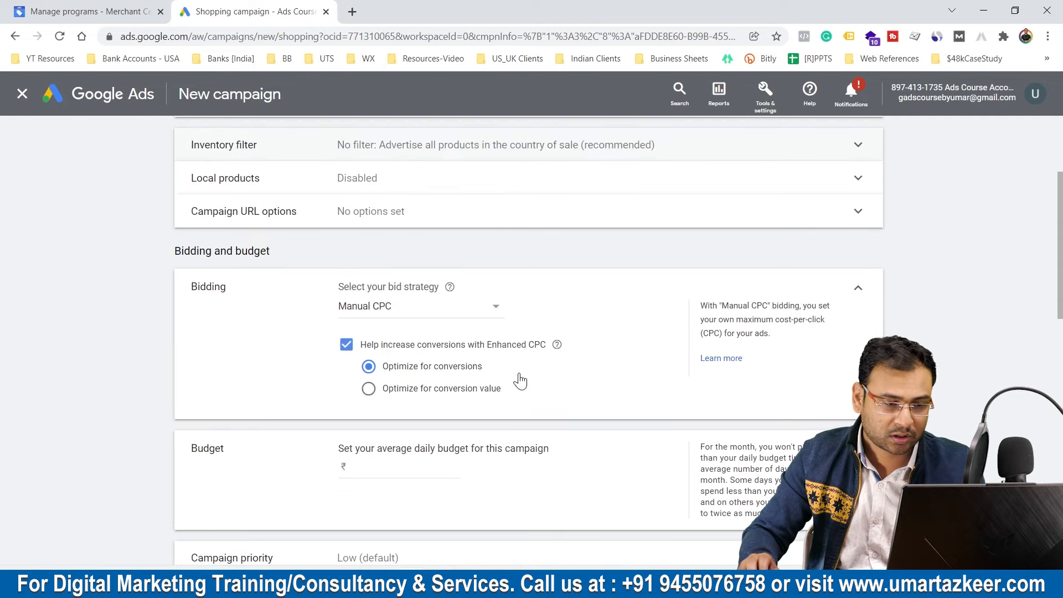
{"action": "left_click", "coordinate": [438, 320]}
{"action": "left_click", "coordinate": [425, 368]}
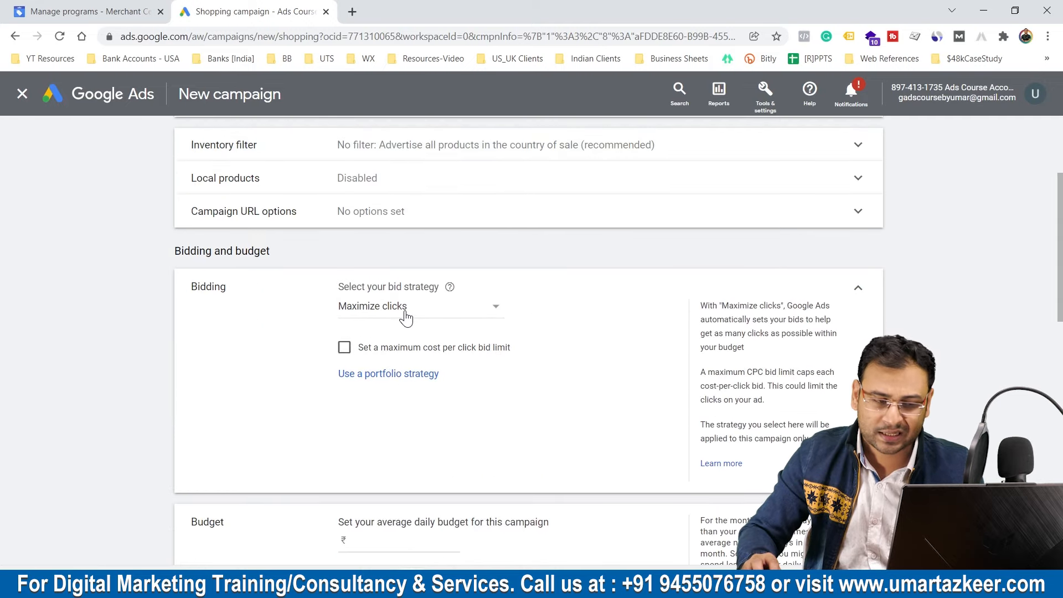
{"action": "left_click", "coordinate": [406, 318]}
{"action": "left_click", "coordinate": [400, 424]}
{"action": "left_click", "coordinate": [403, 309]}
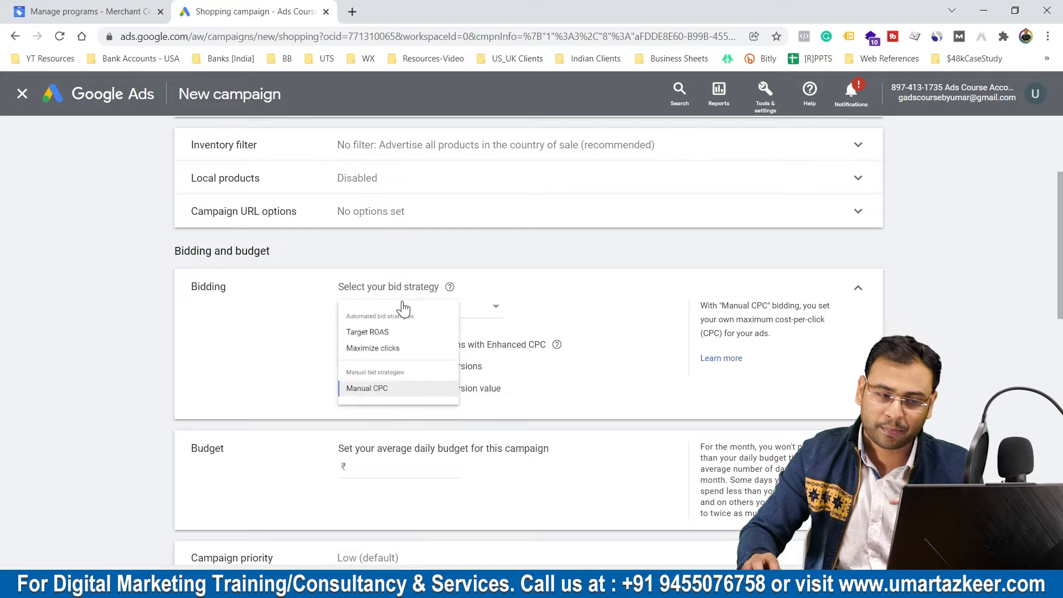
{"action": "left_click", "coordinate": [399, 366]}
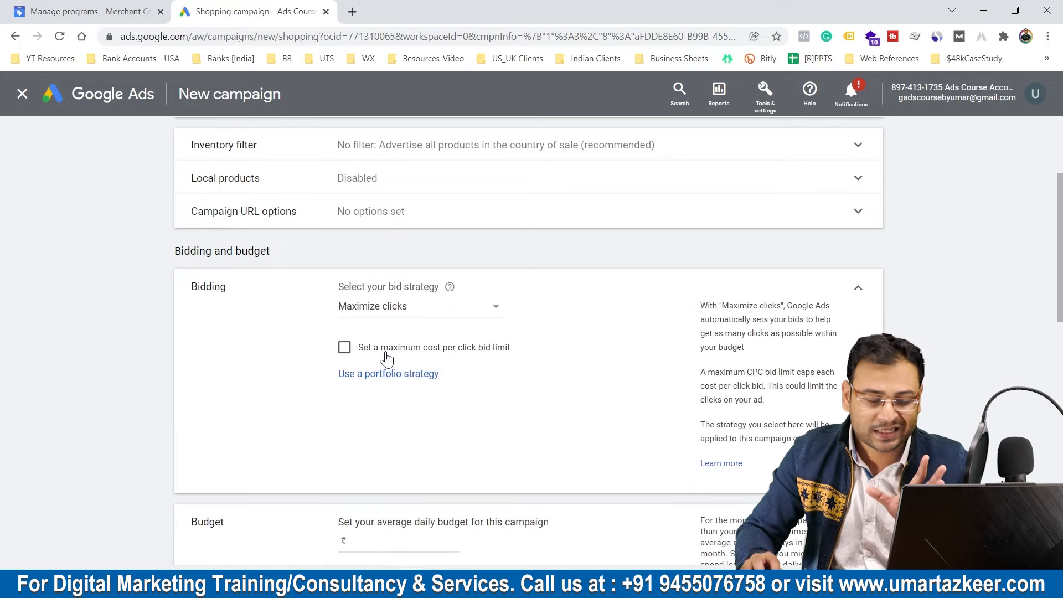
Enable a maximum cost-per-click bid limit for the Maximize clicks strategy and set it to ₹5.00
{"action": "left_click", "coordinate": [386, 355]}
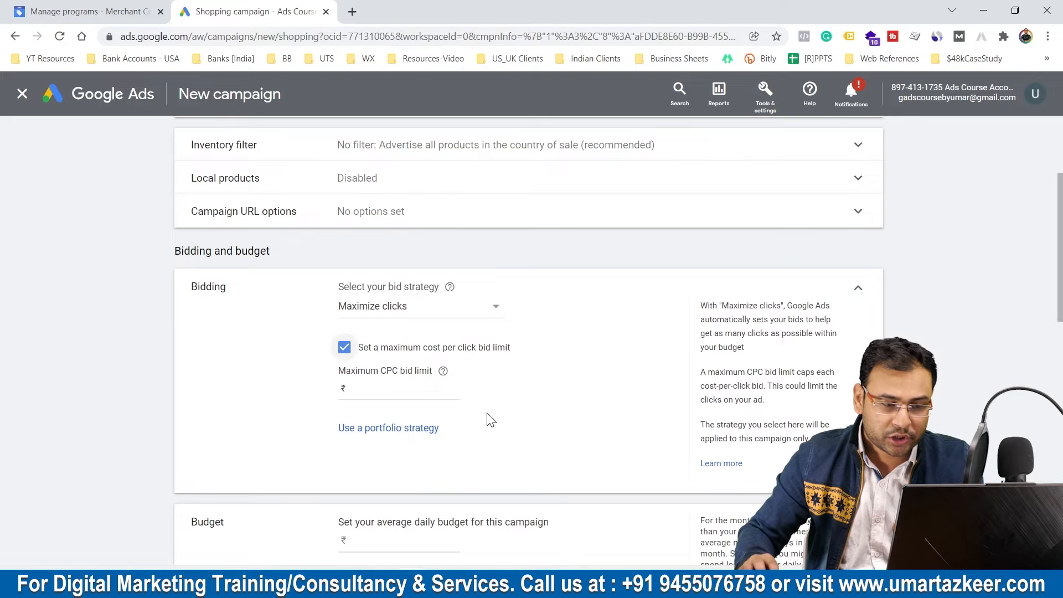
{"action": "left_click", "coordinate": [436, 393]}
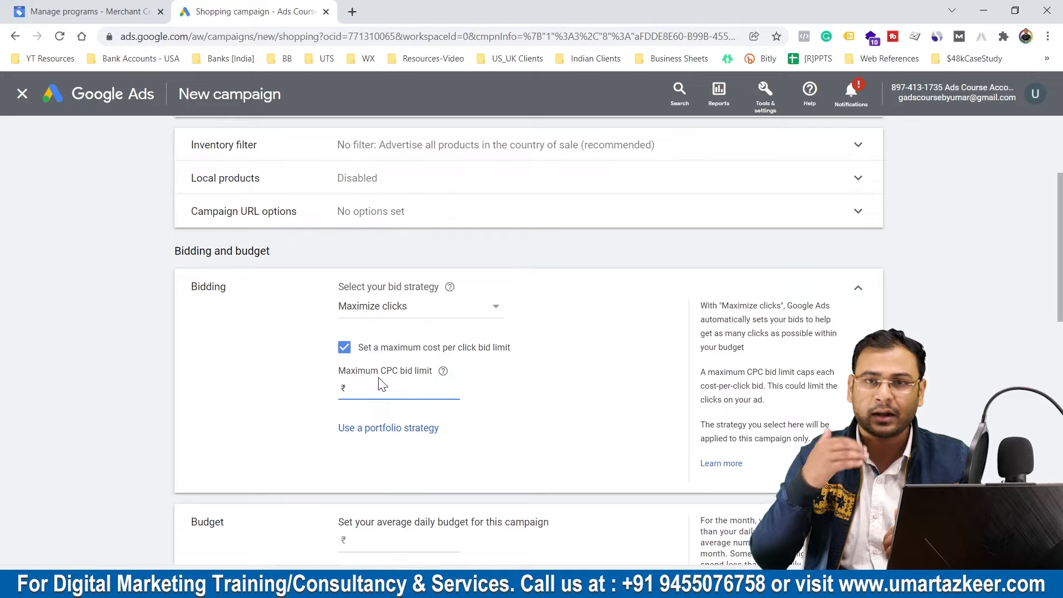
{"action": "type", "text": "5"}
{"action": "left_click", "coordinate": [557, 412]}
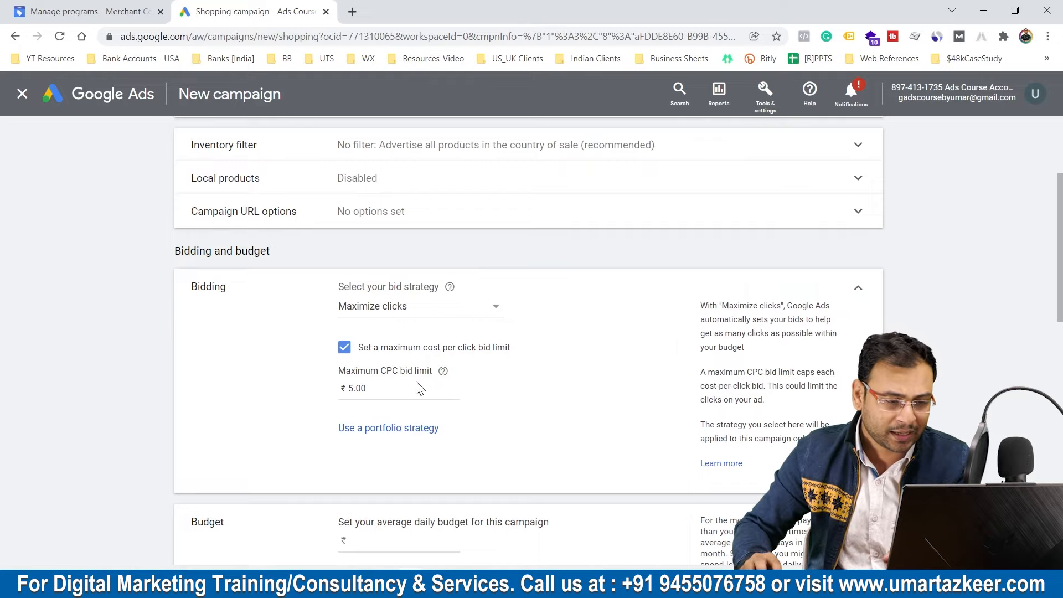
Change the maximum CPC bid limit to ₹4.50
{"action": "left_click_drag", "start_coordinate": [410, 388], "coordinate": [337, 394]}
{"action": "type", "text": "4.50"}
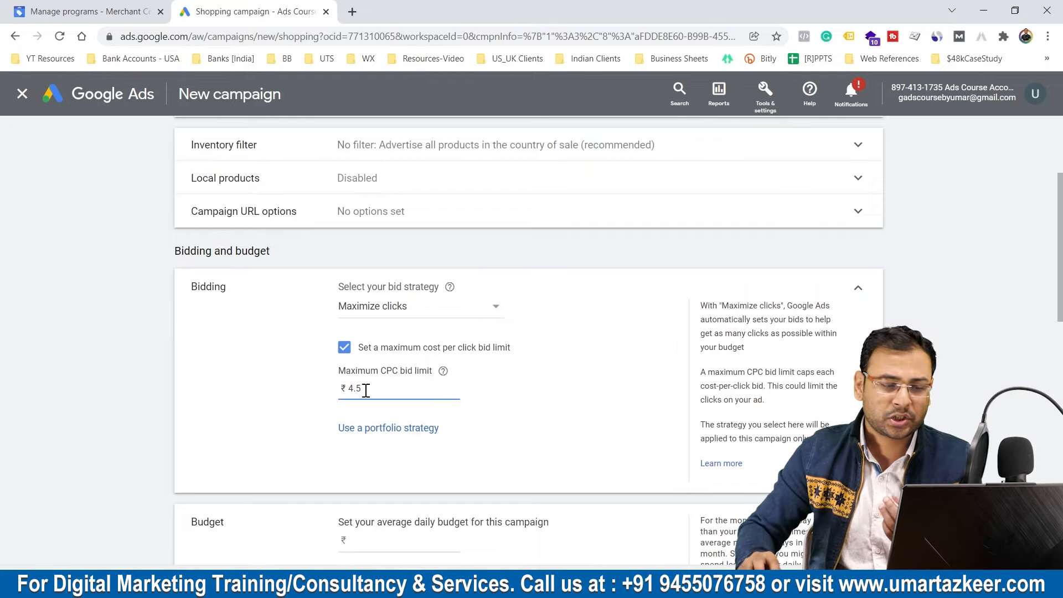
{"action": "left_click", "coordinate": [599, 417]}
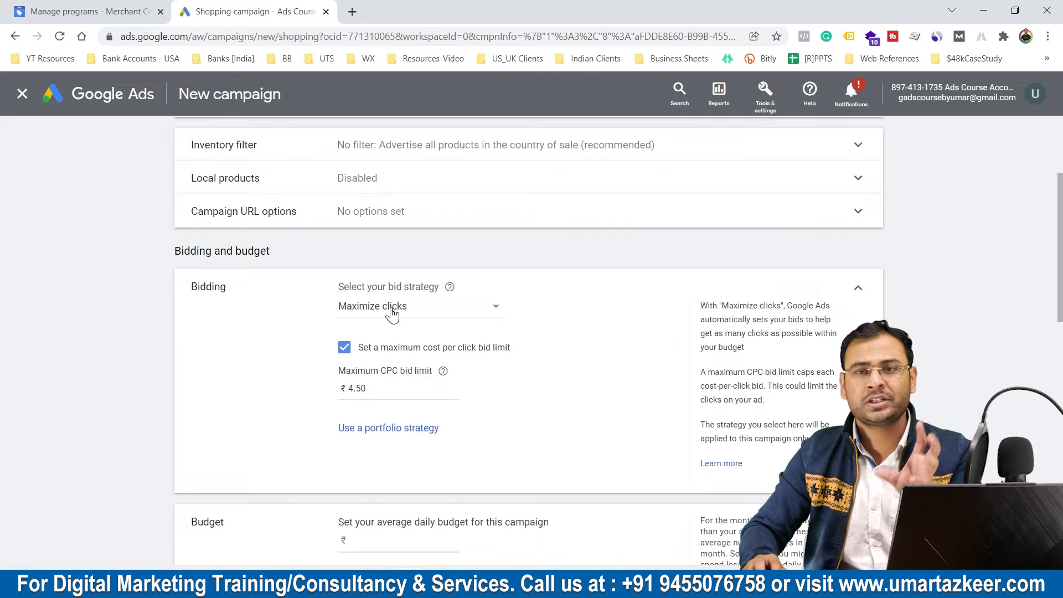
Read the description of the Target ROAS bid strategy without changing the chosen strategy
{"action": "left_click", "coordinate": [409, 310]}
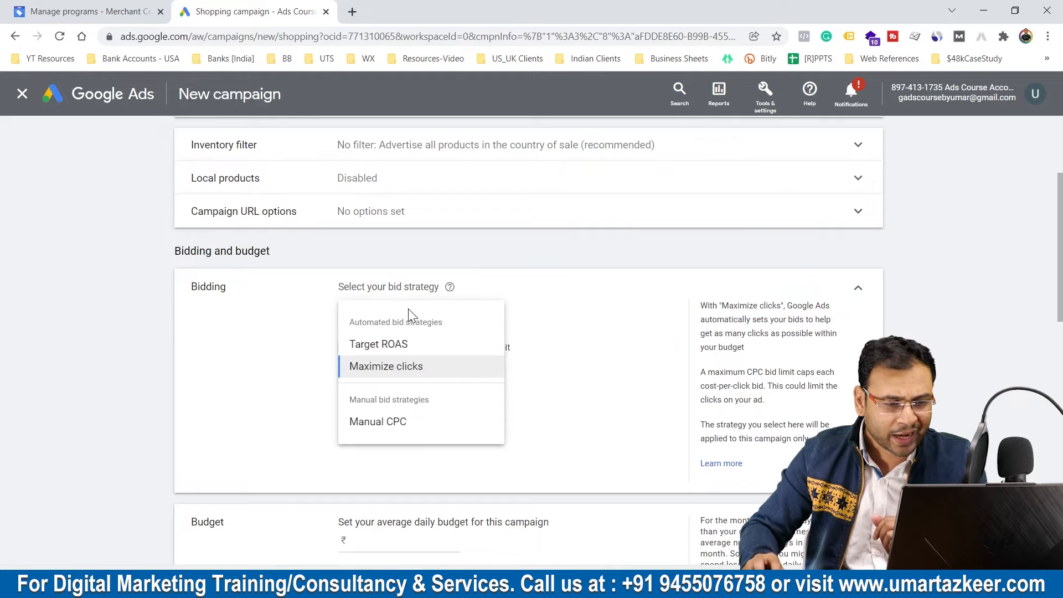
{"action": "mouse_move", "coordinate": [368, 345]}
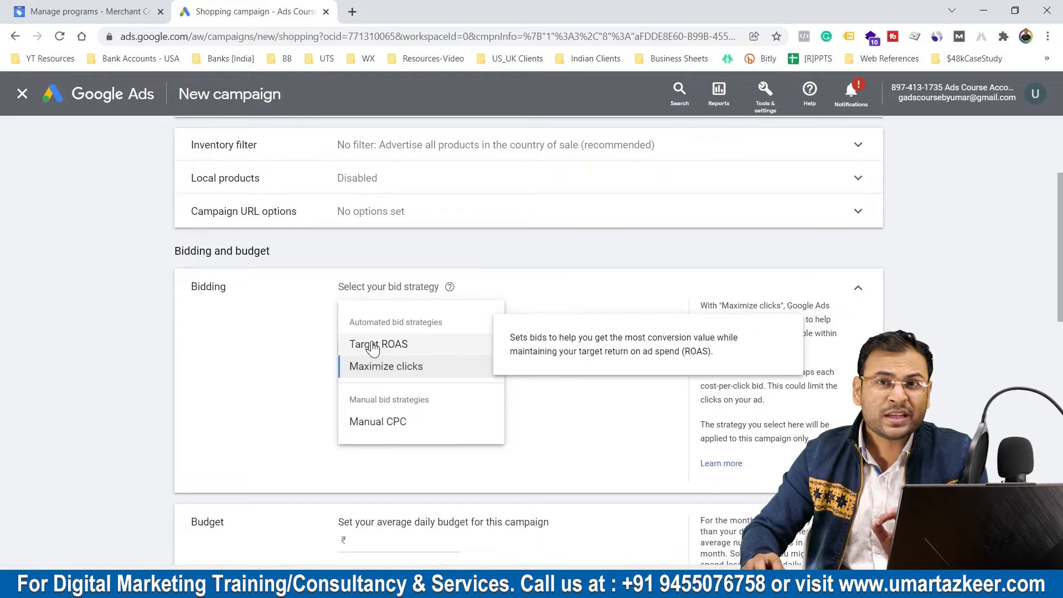
{"action": "left_click", "coordinate": [594, 258]}
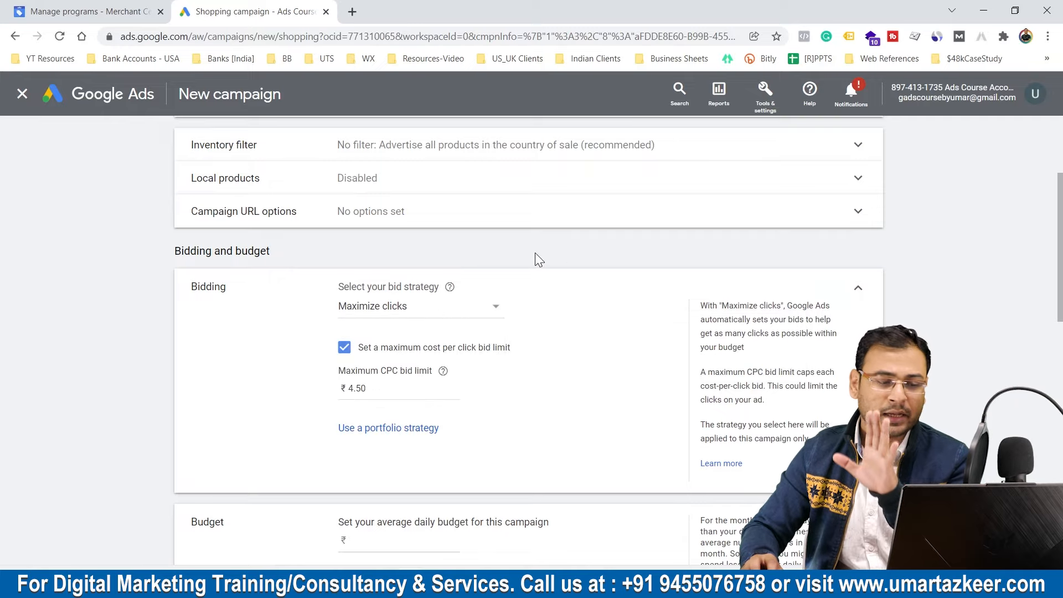
Collapse the bidding settings and set the campaign's average daily budget to ₹1500
{"action": "left_click", "coordinate": [857, 288]}
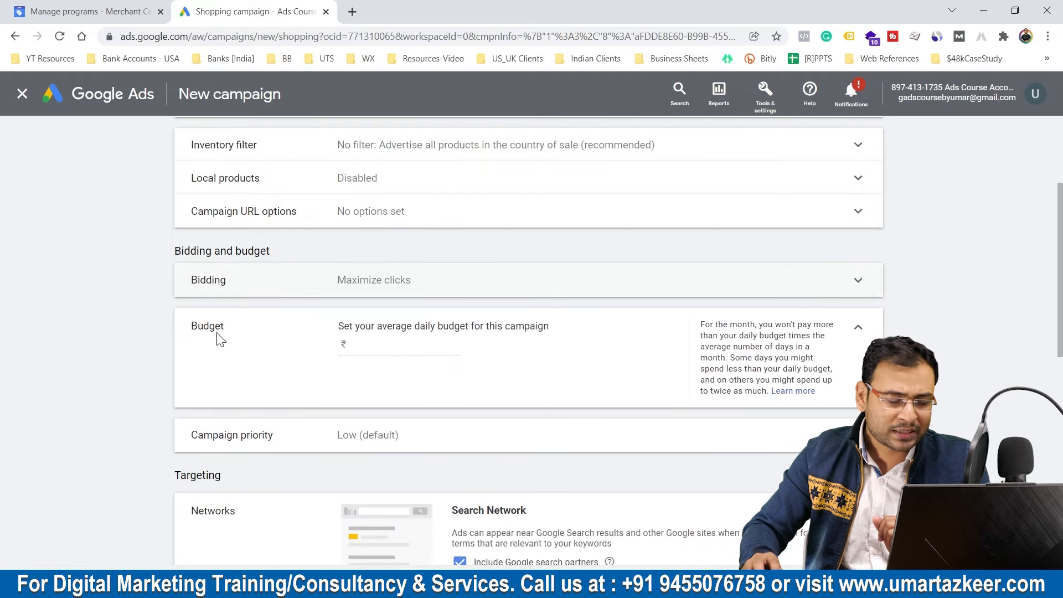
{"action": "left_click_drag", "start_coordinate": [166, 325], "coordinate": [264, 341]}
{"action": "left_click", "coordinate": [413, 341]}
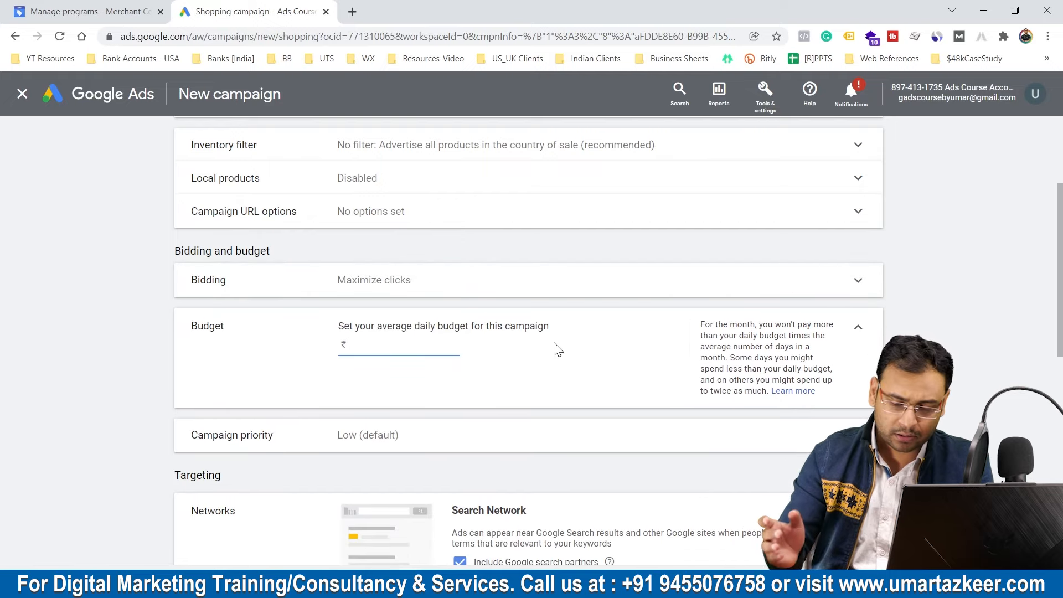
{"action": "type", "text": "1500"}
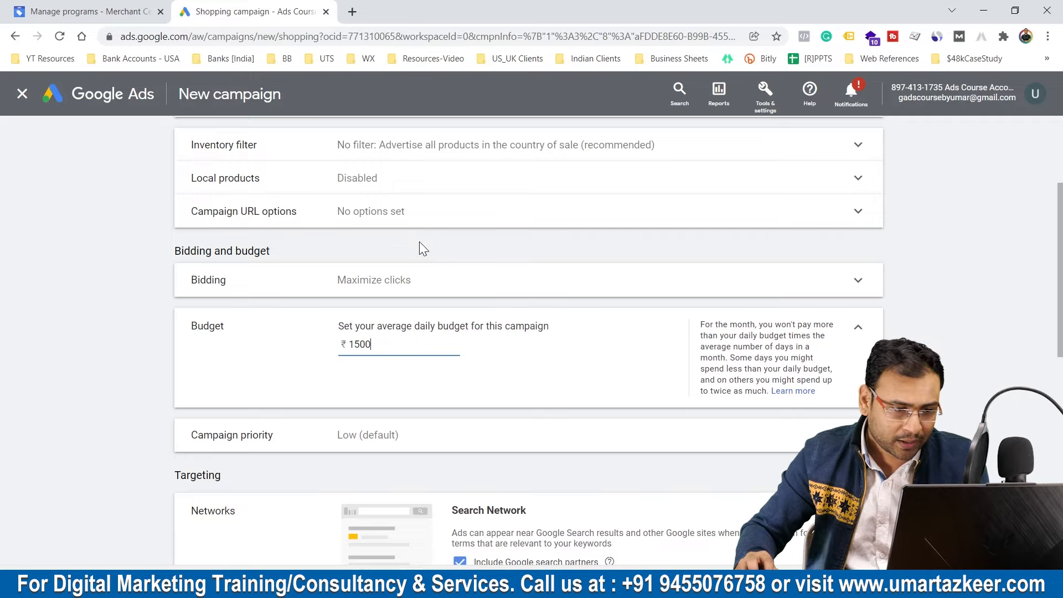
Review the maximum CPC bid limit in the bidding settings and calculate 1500 divided by 3 in Calculator
{"action": "left_click", "coordinate": [428, 290]}
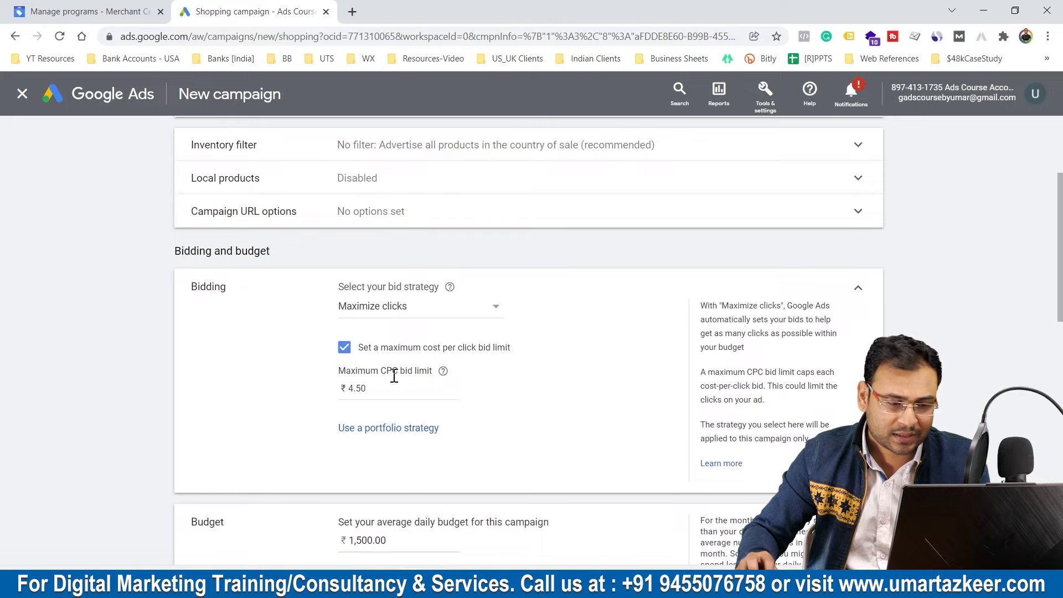
{"action": "left_click", "coordinate": [859, 287]}
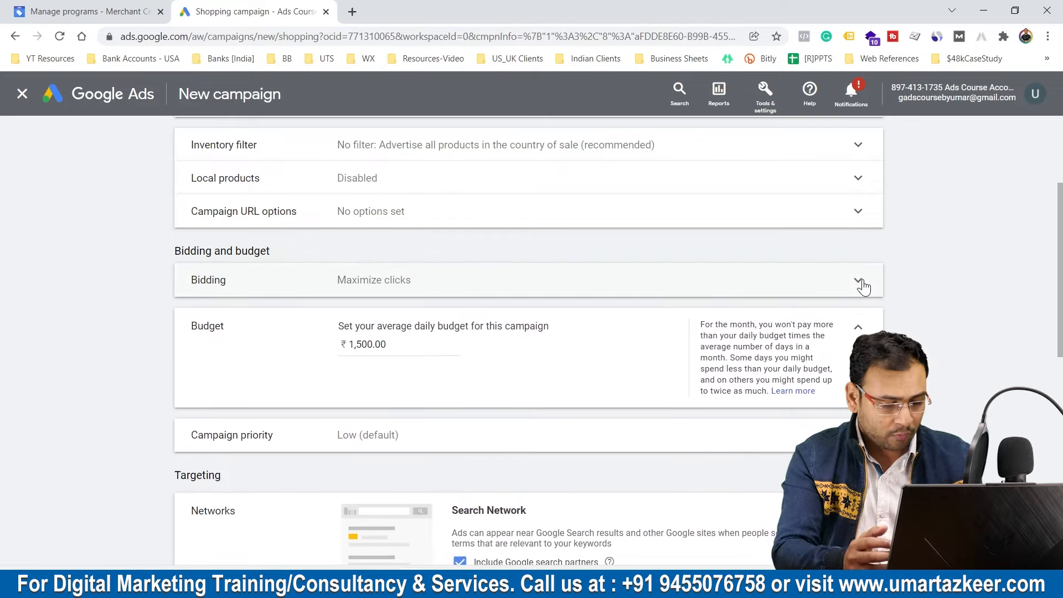
{"action": "key", "text": "super+r"}
{"action": "type", "text": "calc"}
{"action": "key", "text": "Return"}
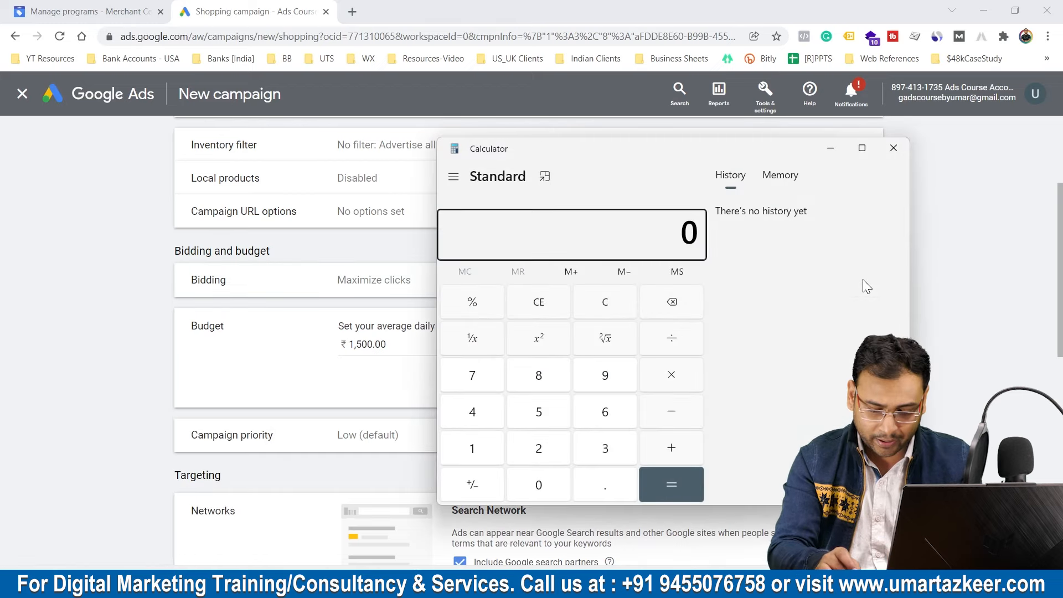
{"action": "type", "text": "3*"}
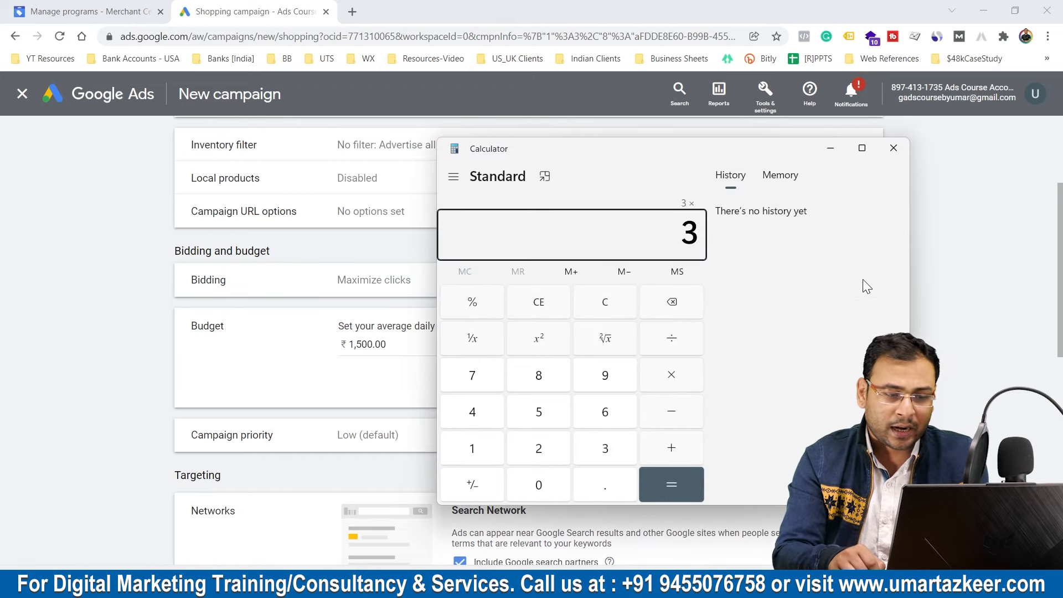
{"action": "key", "text": "Escape"}
{"action": "type", "text": "150"}
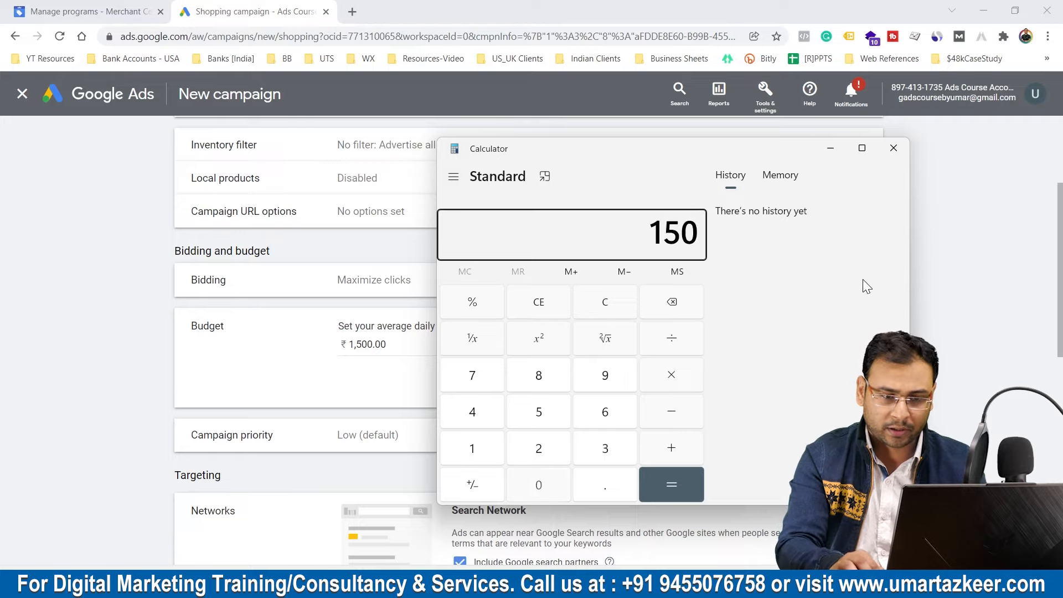
{"action": "type", "text": "0/3"}
{"action": "key", "text": "Return"}
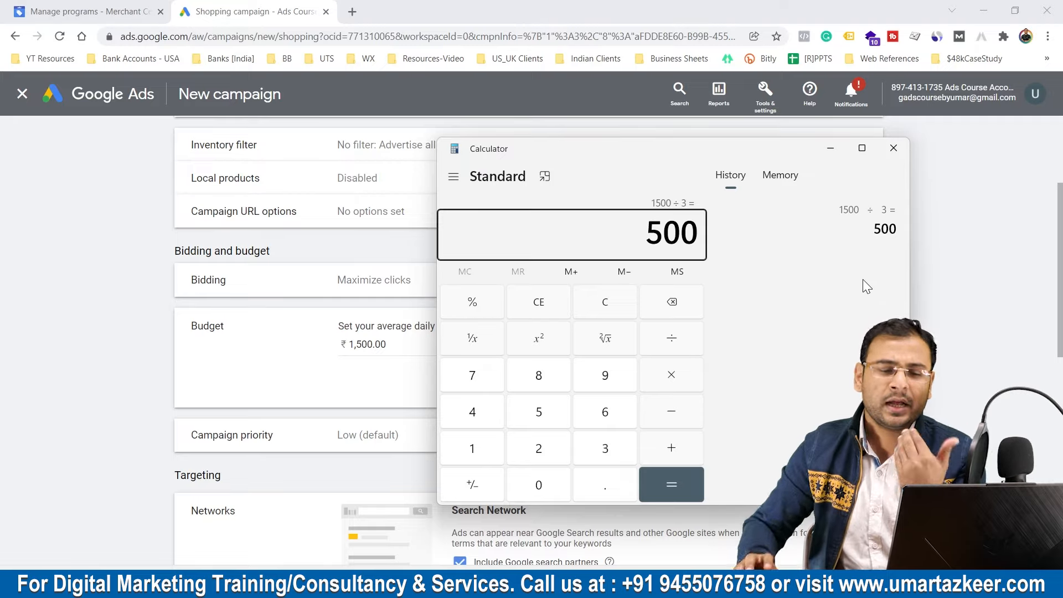
{"action": "left_click", "coordinate": [894, 148]}
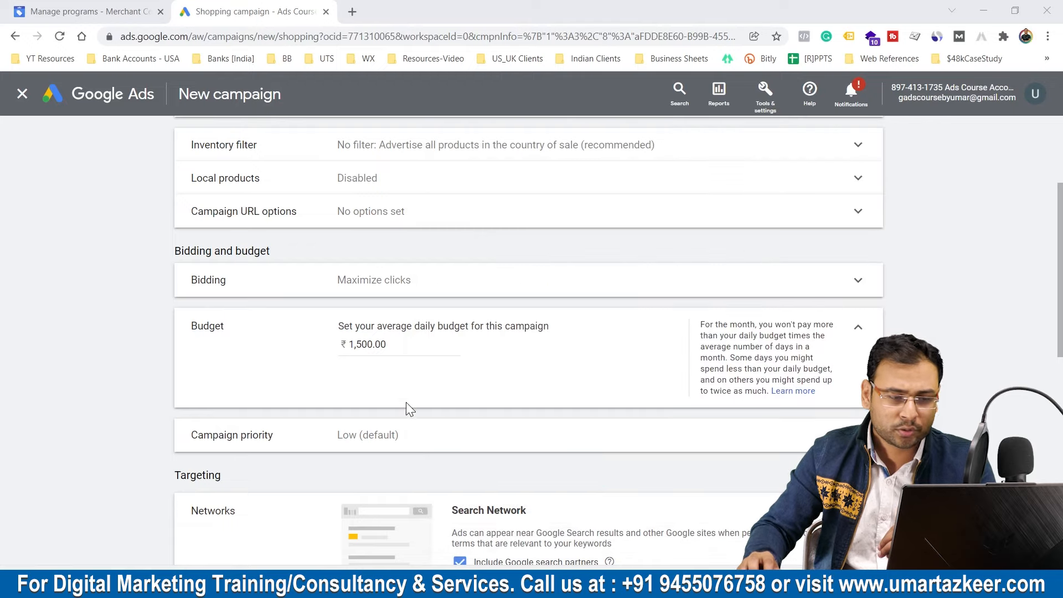
Change the campaign's average daily budget to ₹1200 and collapse the budget settings
{"action": "left_click_drag", "start_coordinate": [390, 344], "coordinate": [311, 344]}
{"action": "type", "text": "120"}
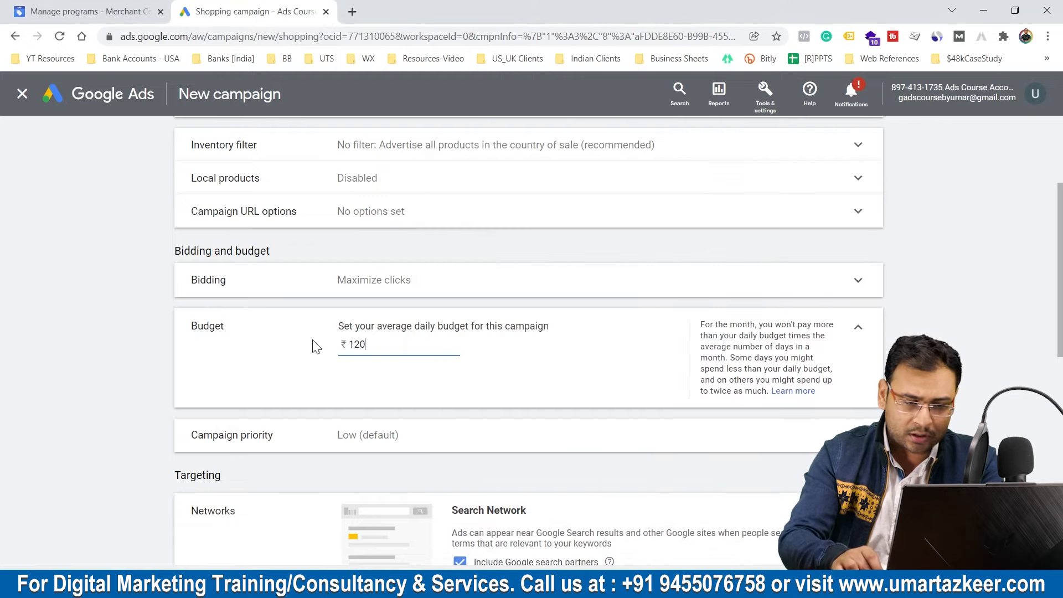
{"action": "type", "text": "0"}
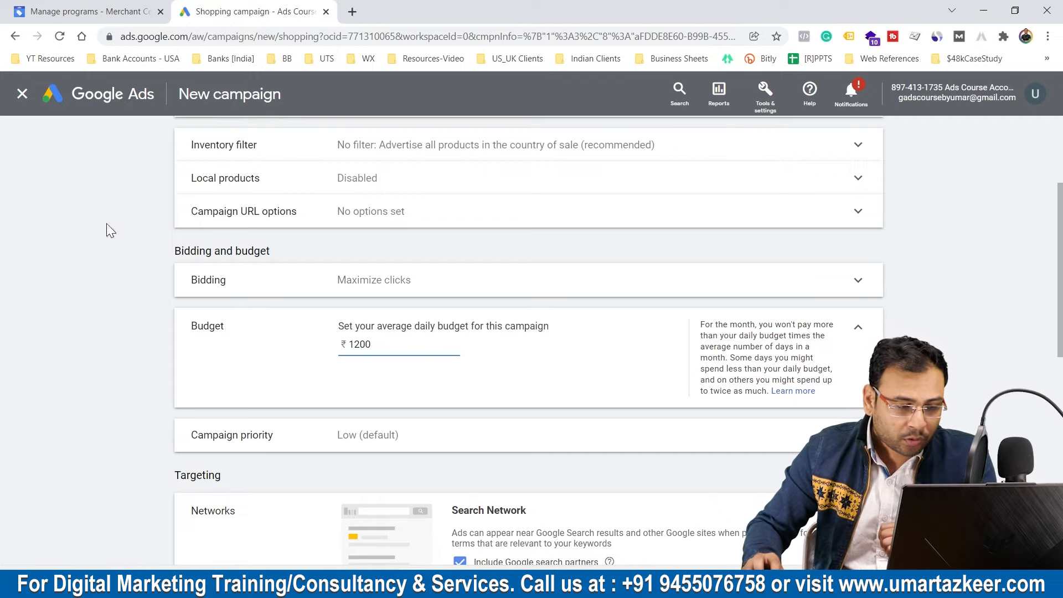
{"action": "left_click", "coordinate": [858, 327]}
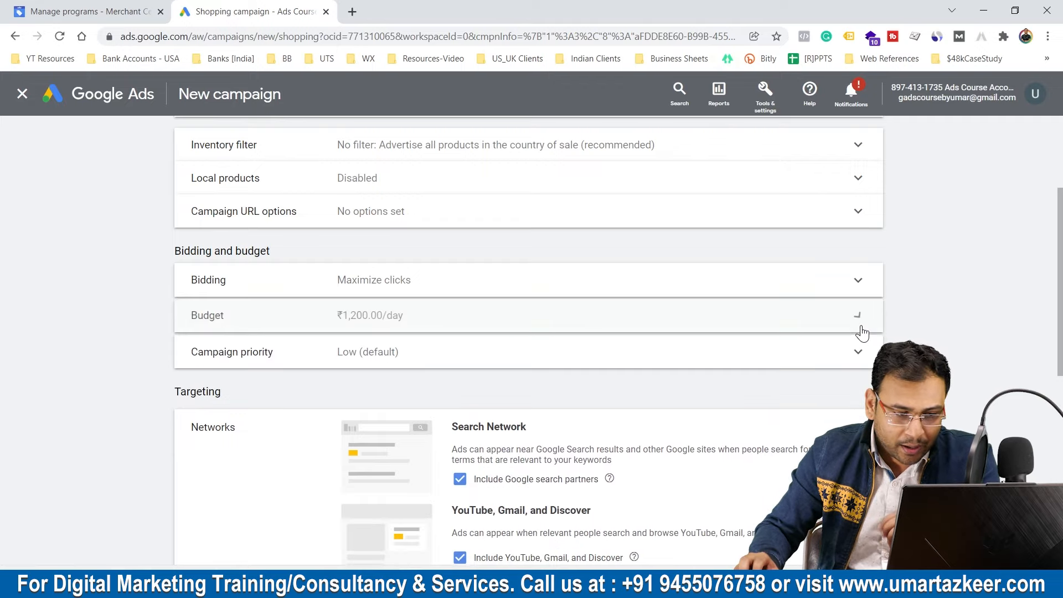
Try the Medium campaign priority, return it to Low (default), and collapse the priority settings
{"action": "left_click", "coordinate": [353, 347]}
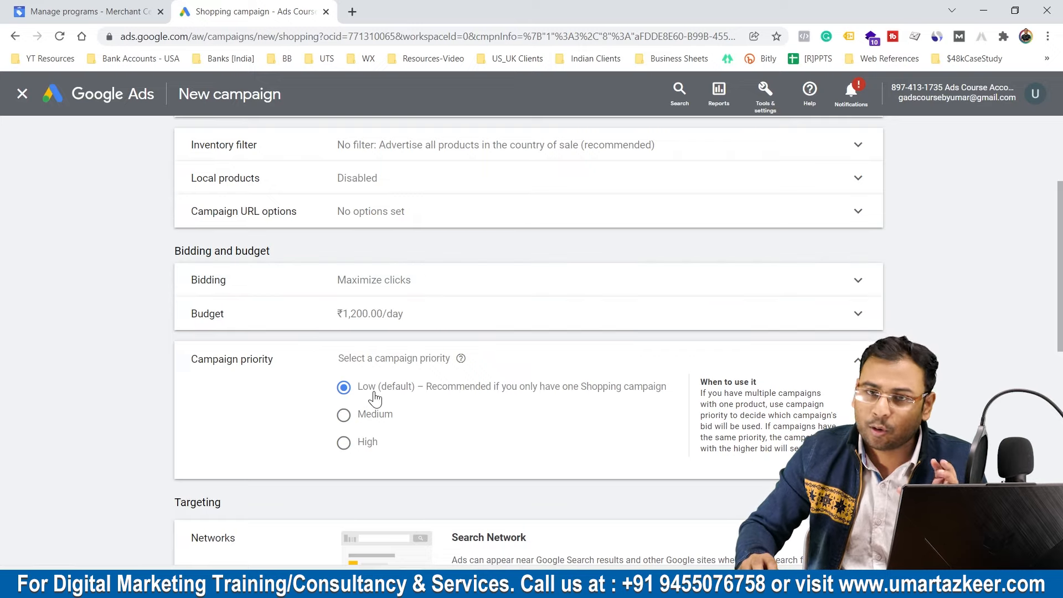
{"action": "left_click", "coordinate": [374, 419]}
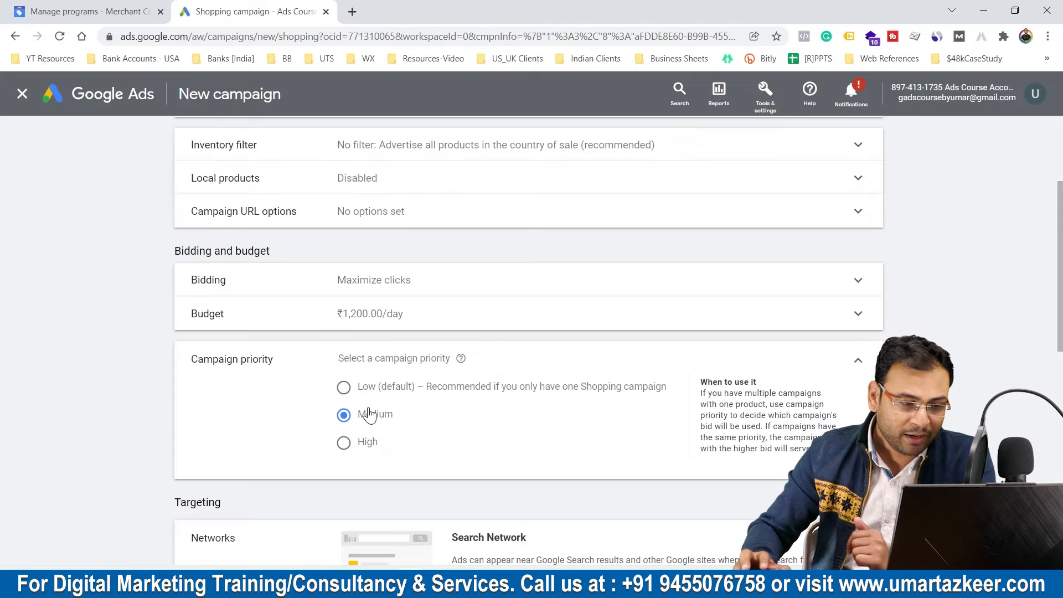
{"action": "left_click", "coordinate": [382, 389]}
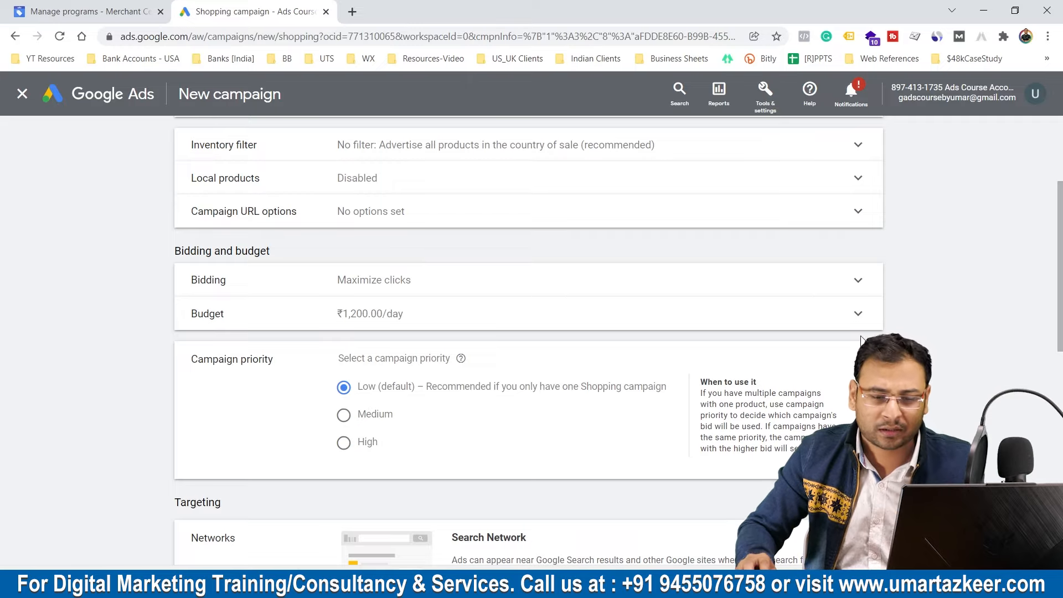
{"action": "left_click", "coordinate": [857, 359]}
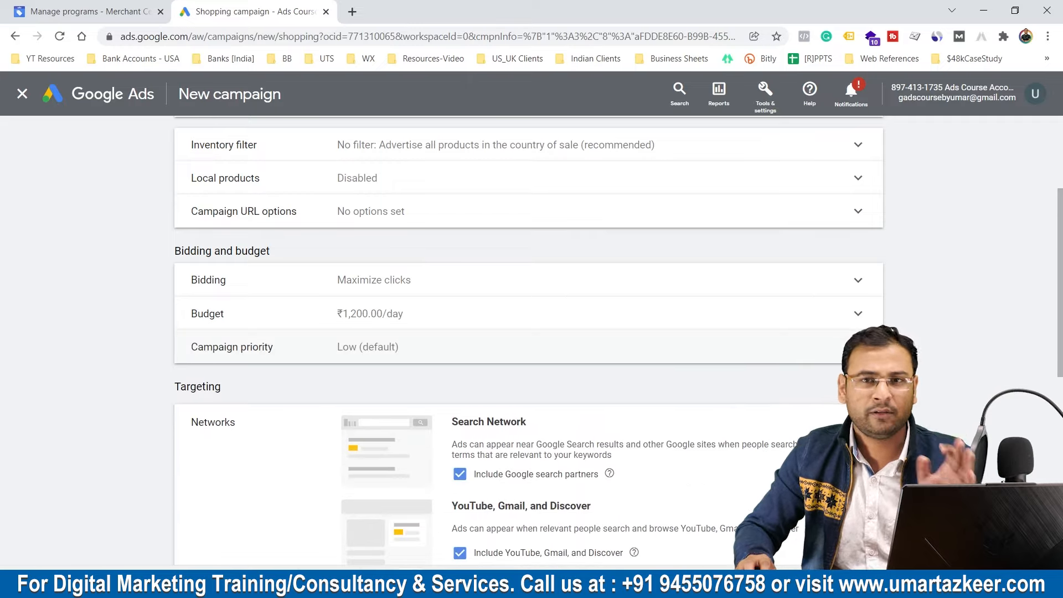
Exclude Google search partners and YouTube, Gmail, and Discover from the targeted networks, and collapse the network and location settings
{"action": "scroll", "coordinate": [736, 360], "scroll_direction": "down", "scroll_amount": 3}
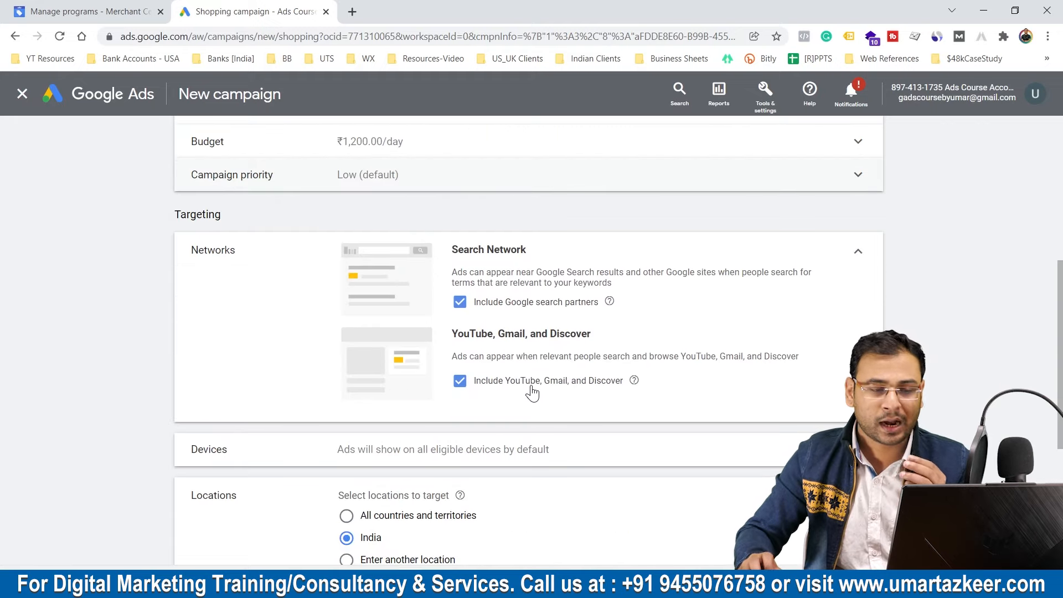
{"action": "scroll", "coordinate": [532, 392], "scroll_direction": "up", "scroll_amount": 3}
{"action": "scroll", "coordinate": [532, 386], "scroll_direction": "down", "scroll_amount": 3}
{"action": "left_click", "coordinate": [518, 303]}
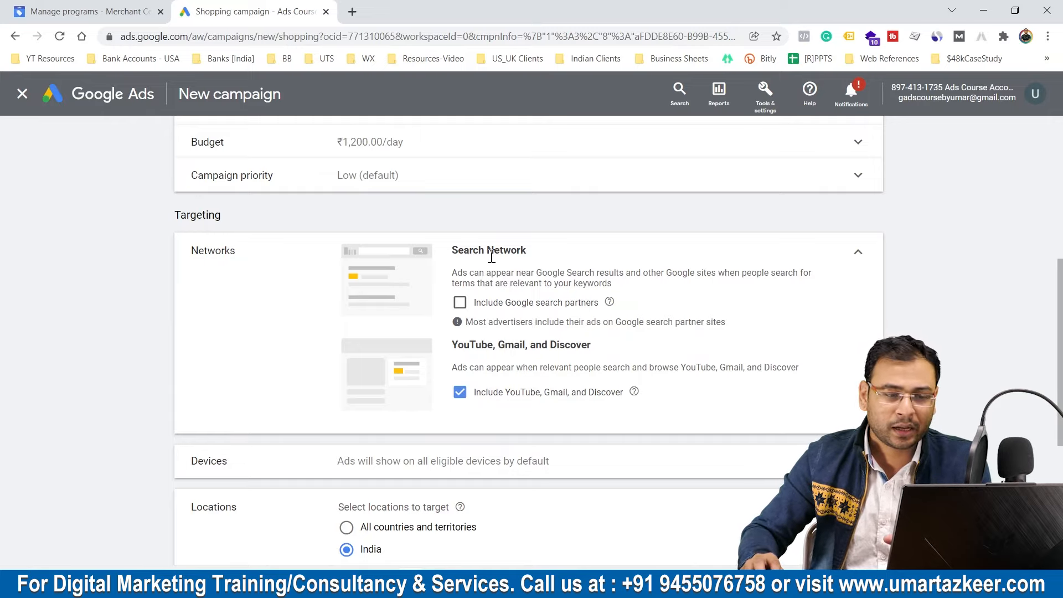
{"action": "left_click", "coordinate": [509, 394]}
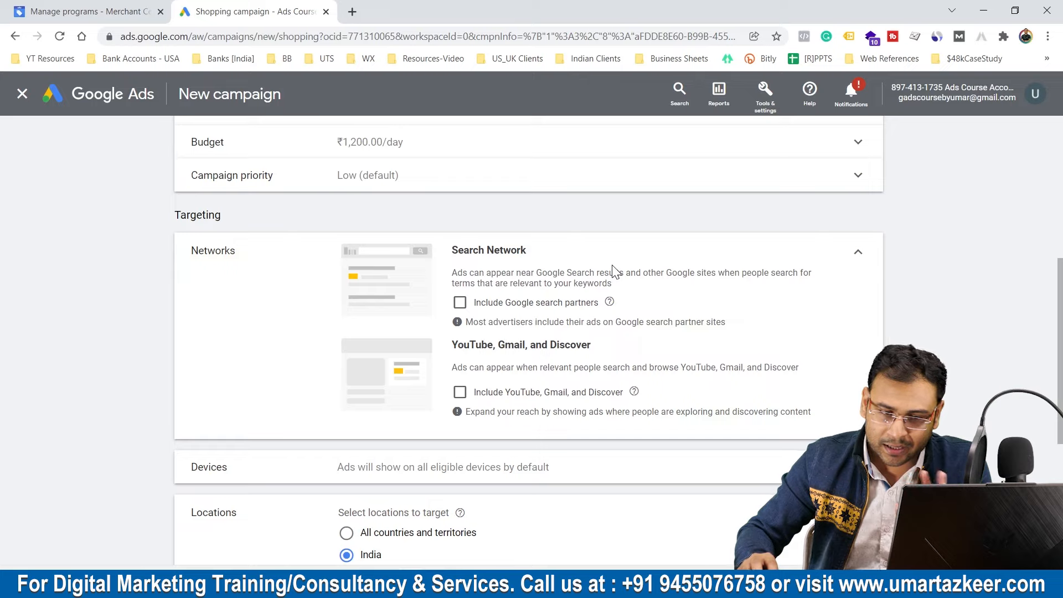
{"action": "left_click", "coordinate": [859, 254]}
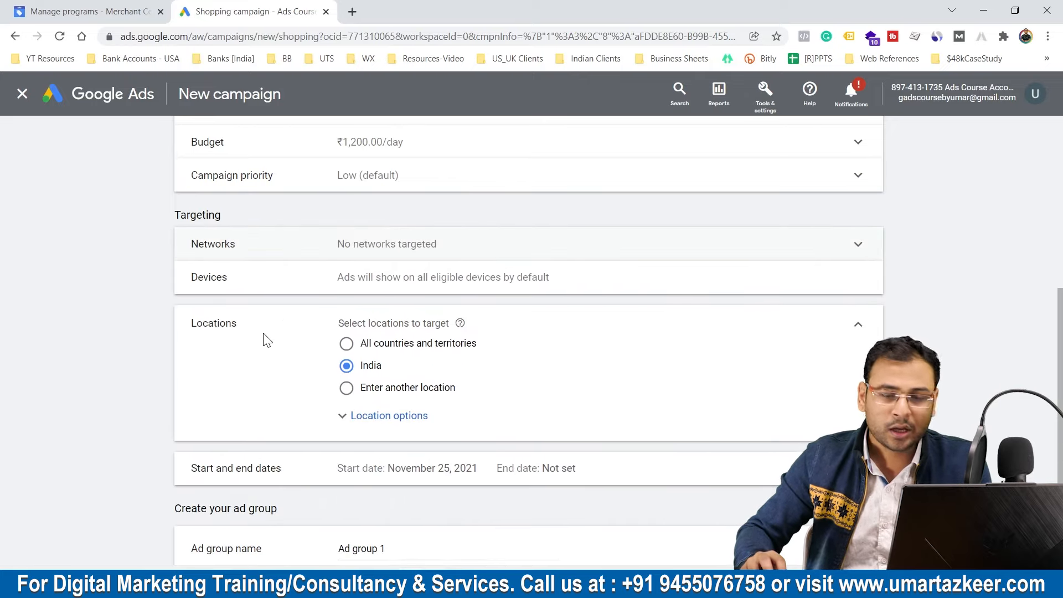
{"action": "left_click", "coordinate": [860, 328]}
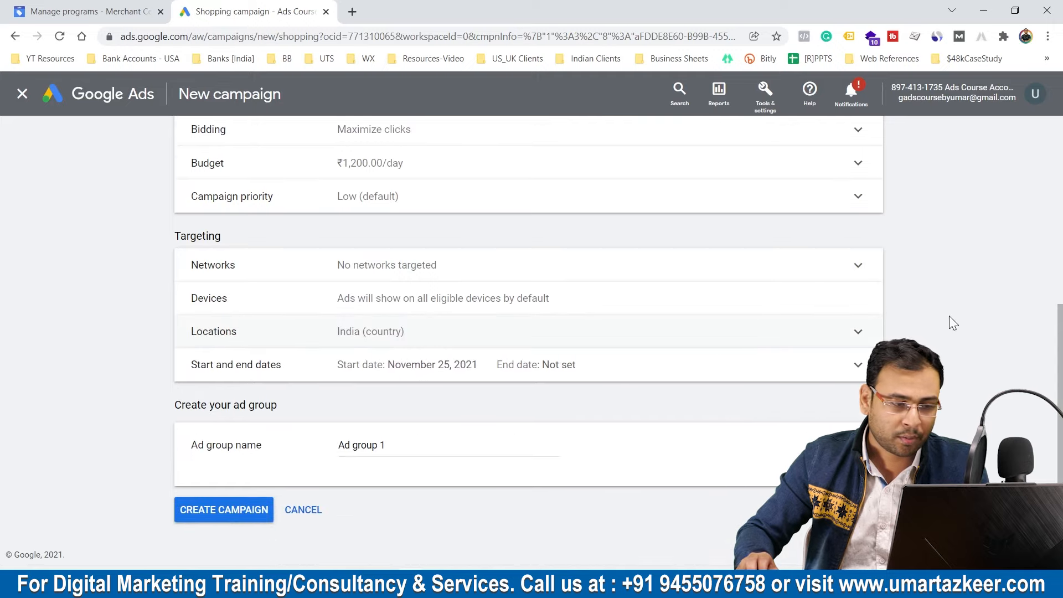
Name the ad group DemoAdGroup, create the campaign, and dismiss the notification
{"action": "left_click_drag", "start_coordinate": [410, 445], "coordinate": [281, 445]}
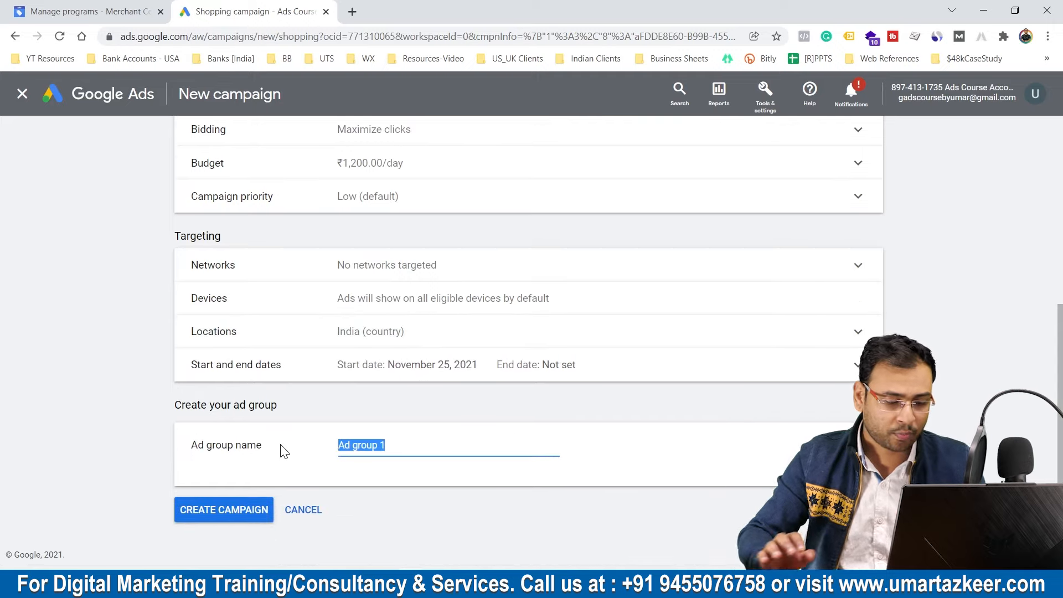
{"action": "type", "text": "zDemo"}
{"action": "key", "text": "BackSpace"}
{"action": "key", "text": "BackSpace"}
{"action": "key", "text": "BackSpace"}
{"action": "key", "text": "BackSpace"}
{"action": "key", "text": "BackSpace"}
{"action": "type", "text": "De"}
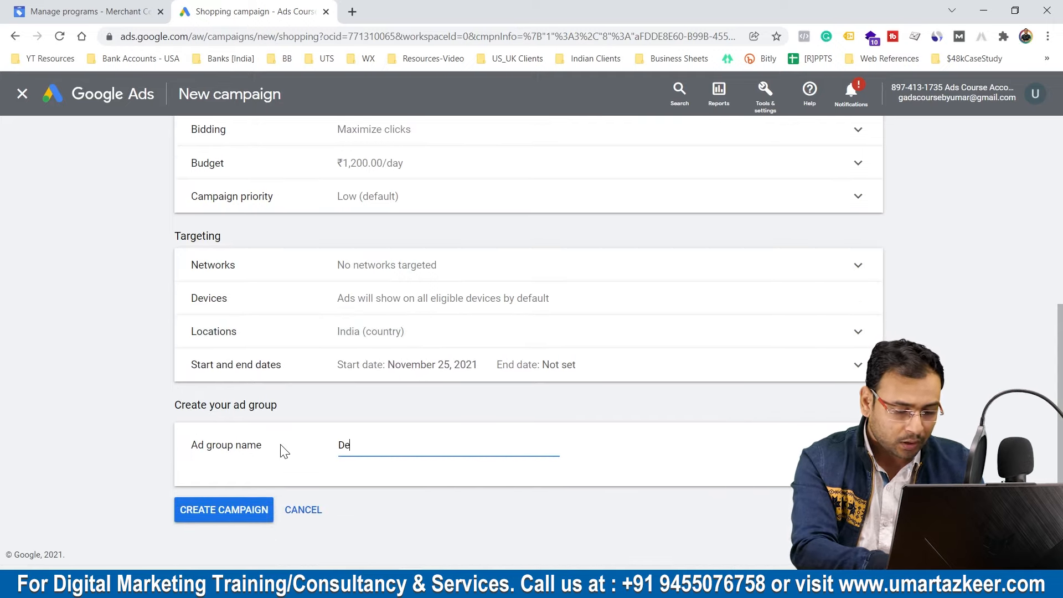
{"action": "type", "text": "moA"}
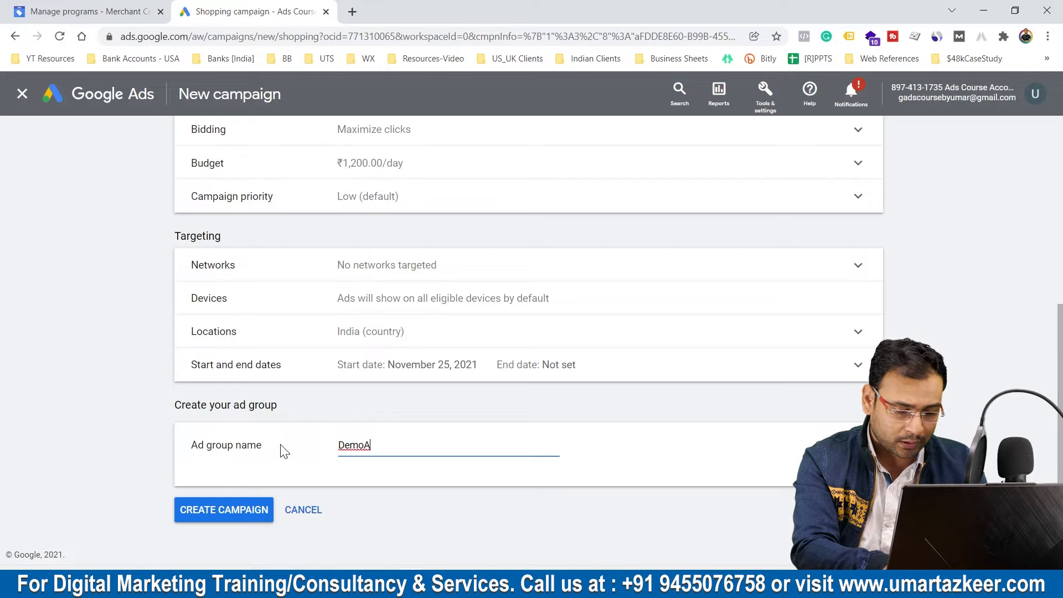
{"action": "type", "text": "dGroup"}
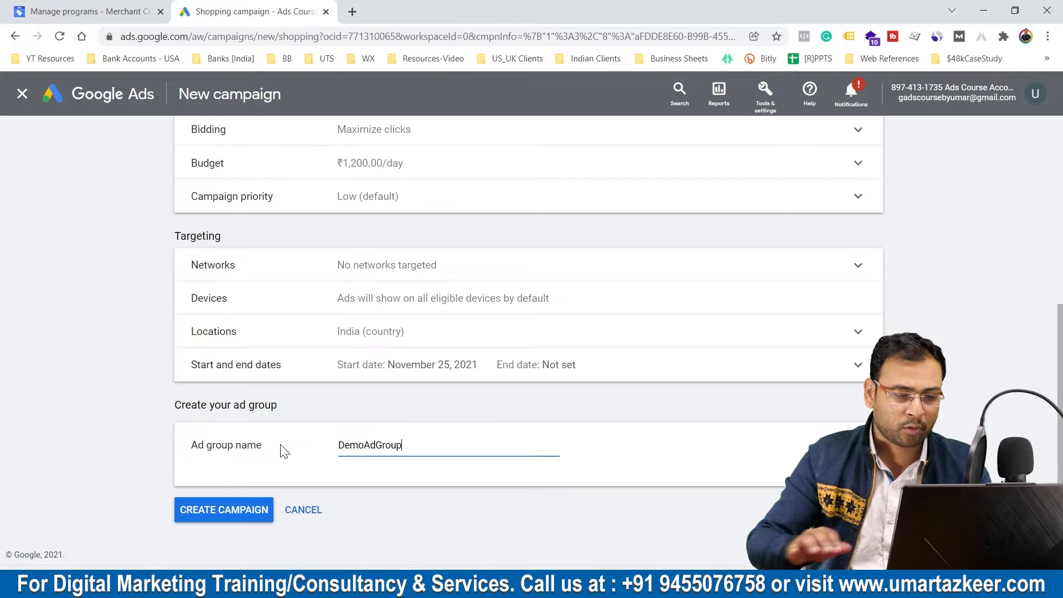
{"action": "key", "text": "Return"}
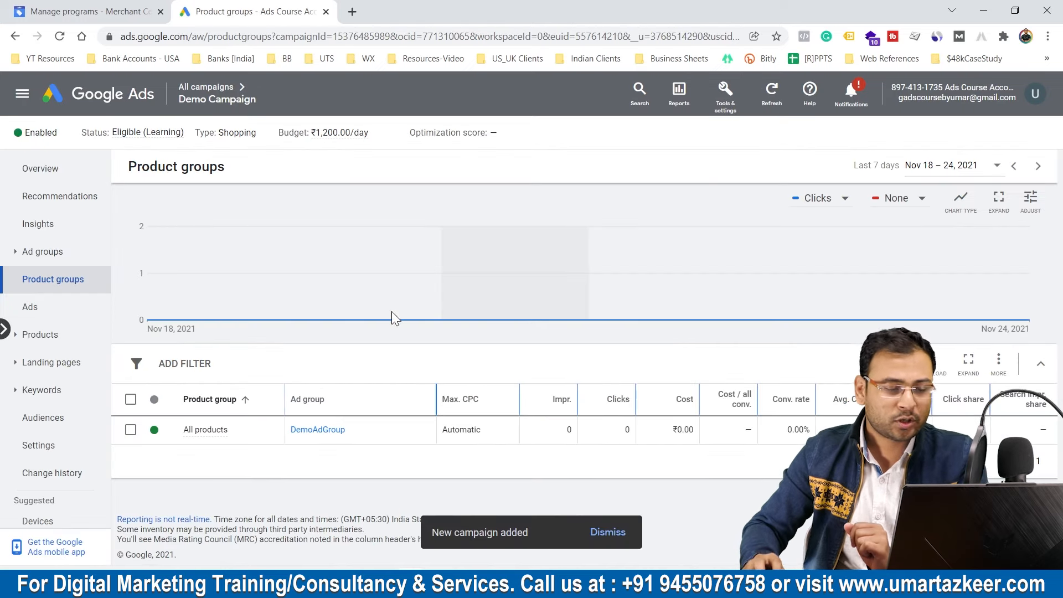
{"action": "left_click", "coordinate": [608, 531]}
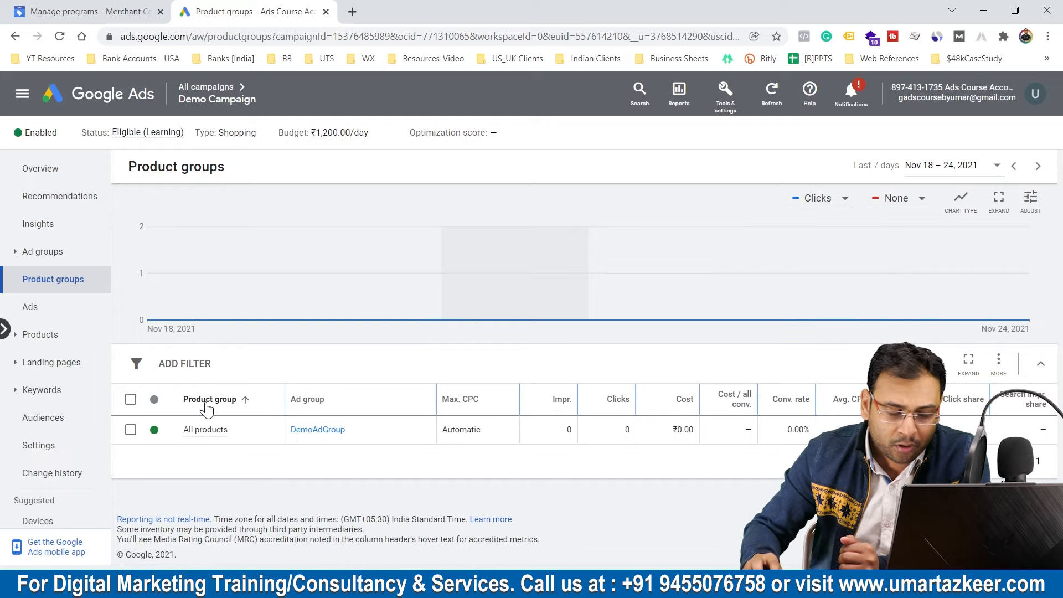
Open the Demo Website store's homepage in a new browser tab
{"action": "mouse_move", "coordinate": [197, 439]}
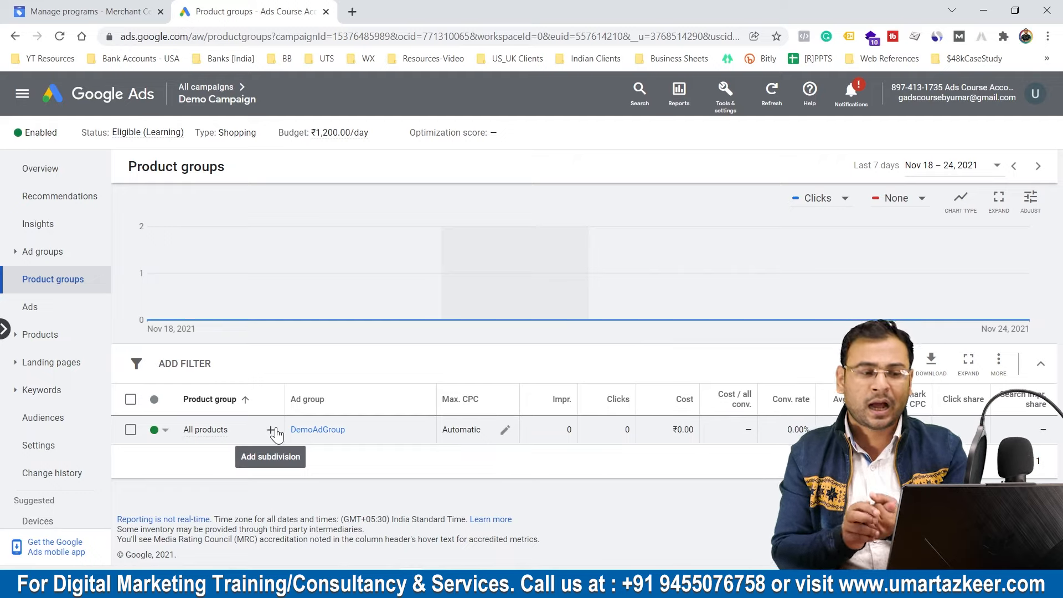
{"action": "left_click", "coordinate": [352, 12]}
{"action": "type", "text": "umart"}
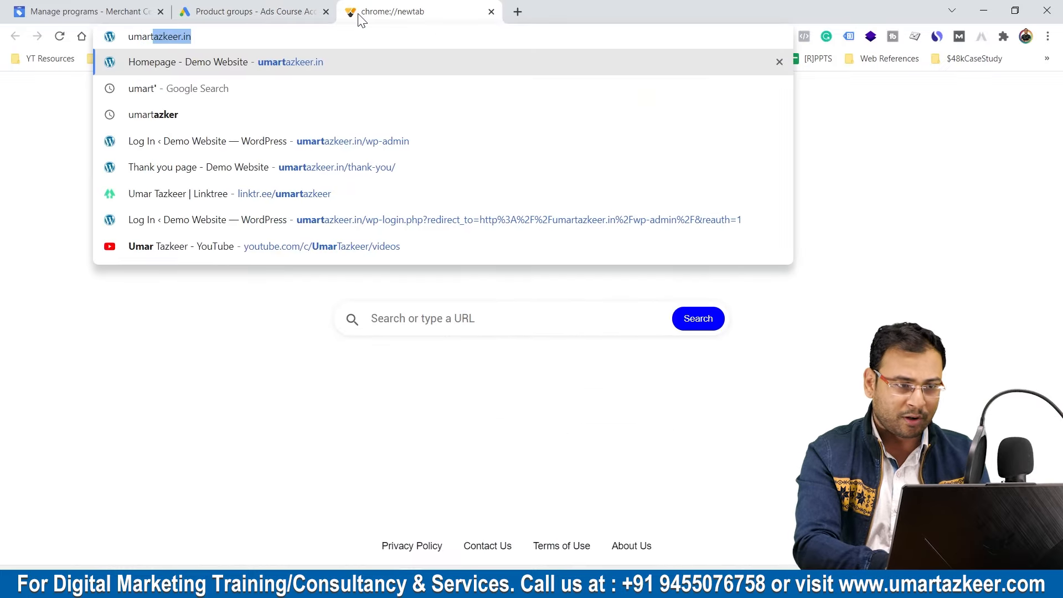
{"action": "key", "text": "Return"}
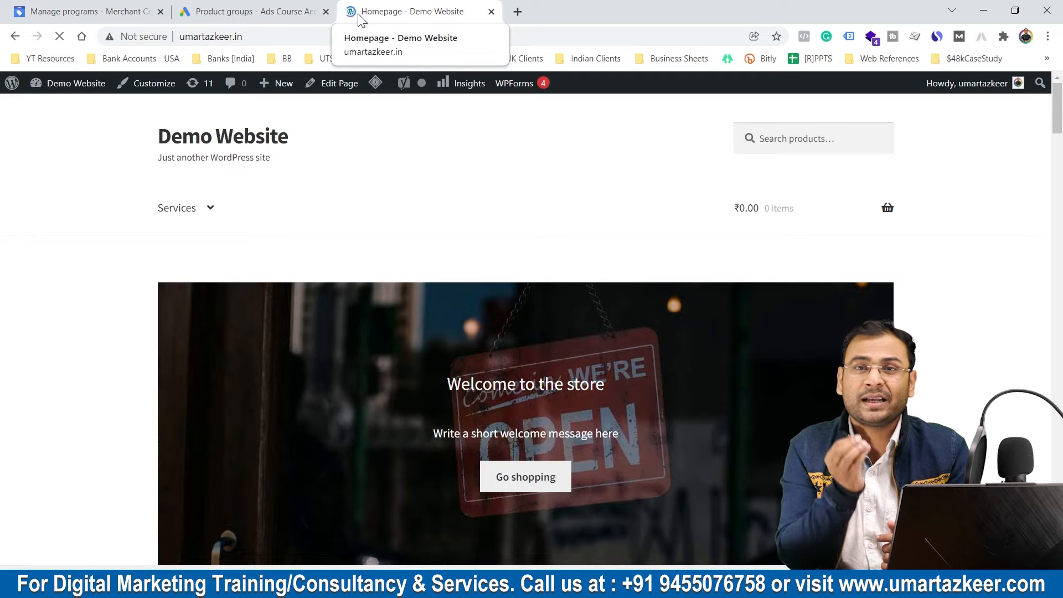
Examine the product categories and items listed on the store's homepage, and return to the Google Ads product groups page
{"action": "mouse_move", "coordinate": [255, 105]}
{"action": "scroll", "coordinate": [491, 266], "scroll_direction": "down", "scroll_amount": 18}
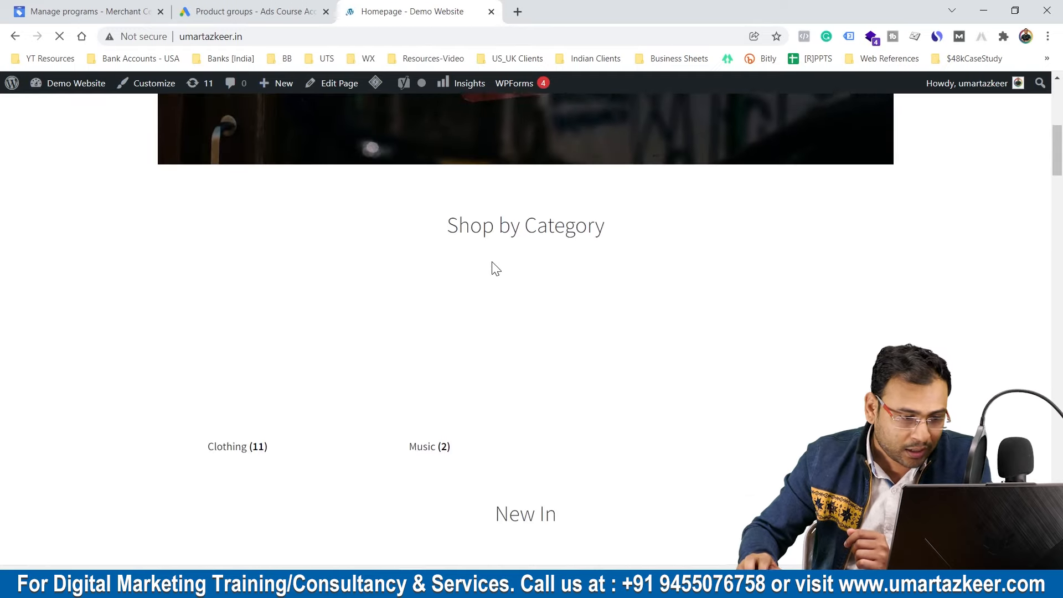
{"action": "scroll", "coordinate": [666, 367], "scroll_direction": "up", "scroll_amount": 15}
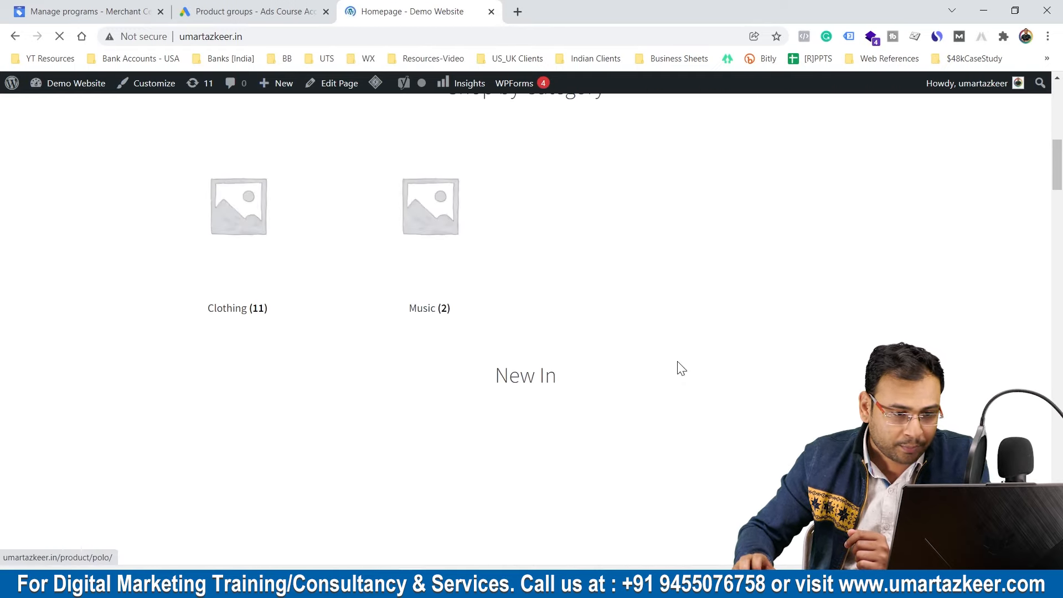
{"action": "scroll", "coordinate": [419, 433], "scroll_direction": "down", "scroll_amount": 5}
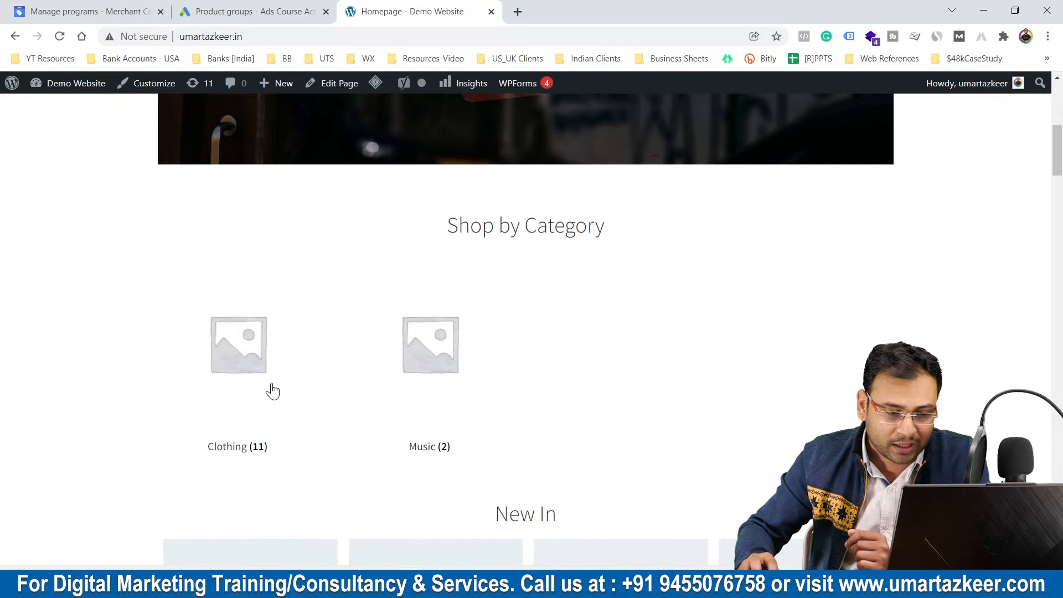
{"action": "scroll", "coordinate": [426, 405], "scroll_direction": "down", "scroll_amount": 7}
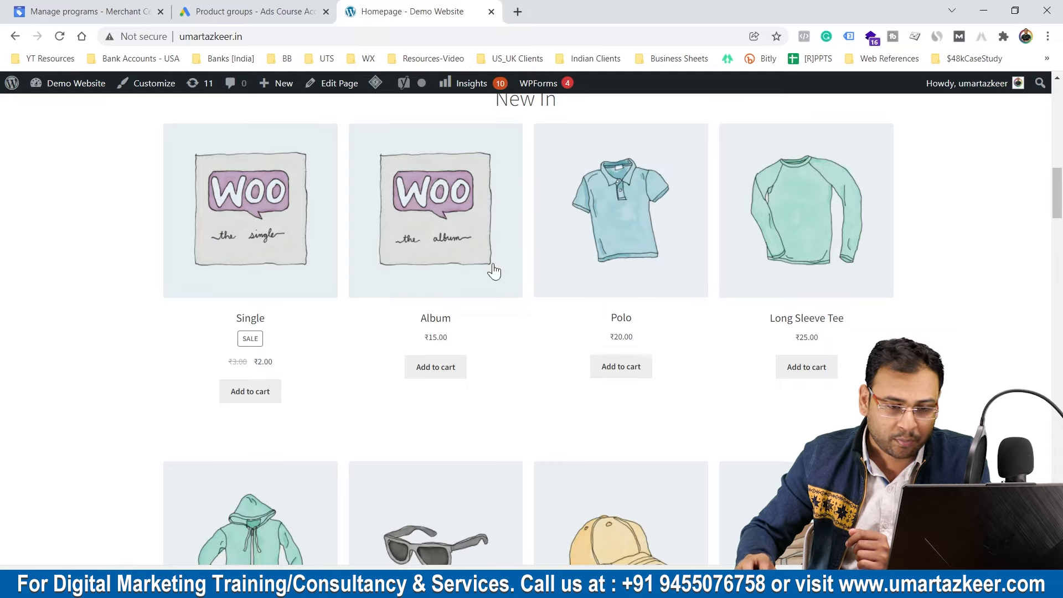
{"action": "scroll", "coordinate": [780, 332], "scroll_direction": "down", "scroll_amount": 20}
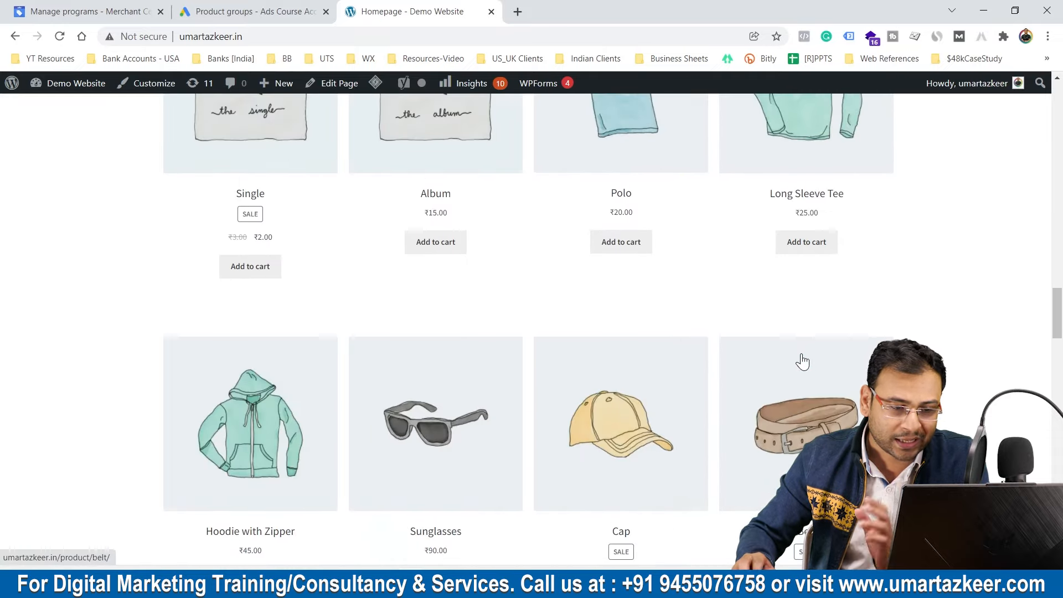
{"action": "scroll", "coordinate": [789, 361], "scroll_direction": "down", "scroll_amount": 20}
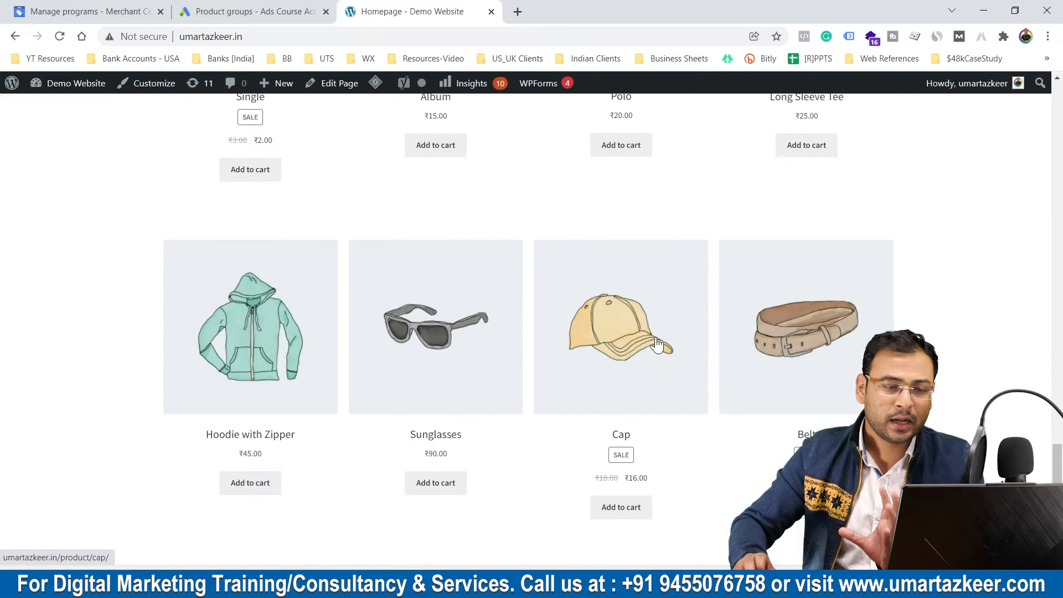
{"action": "scroll", "coordinate": [657, 344], "scroll_direction": "up", "scroll_amount": 9}
{"action": "scroll", "coordinate": [657, 344], "scroll_direction": "down", "scroll_amount": 7}
{"action": "left_click", "coordinate": [255, 11]}
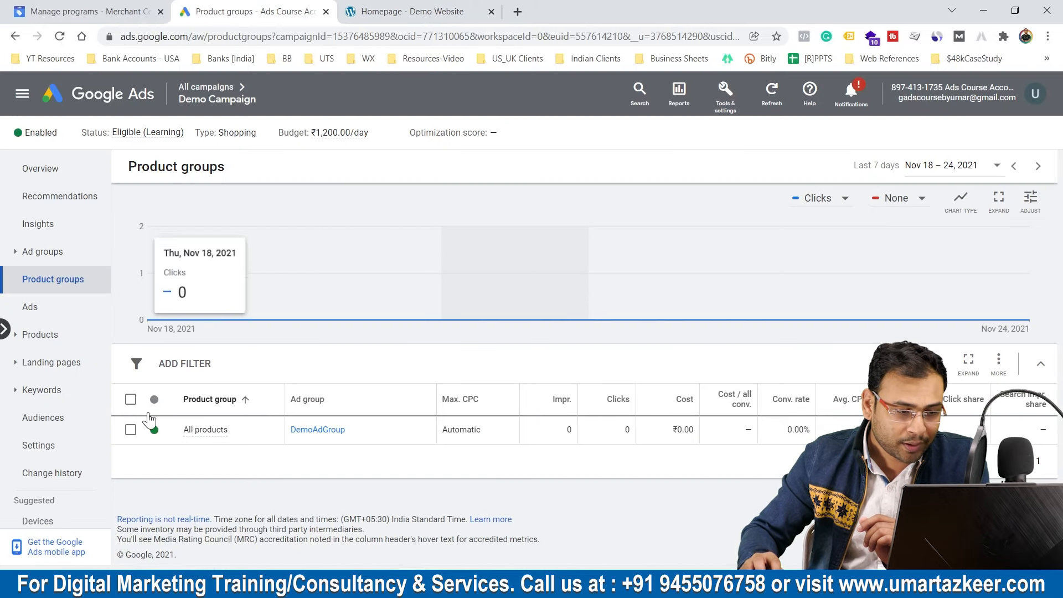
Subdivide All products by product type into accessories, hoodies, music and tshirts, and save without editing bids
{"action": "left_click", "coordinate": [269, 429]}
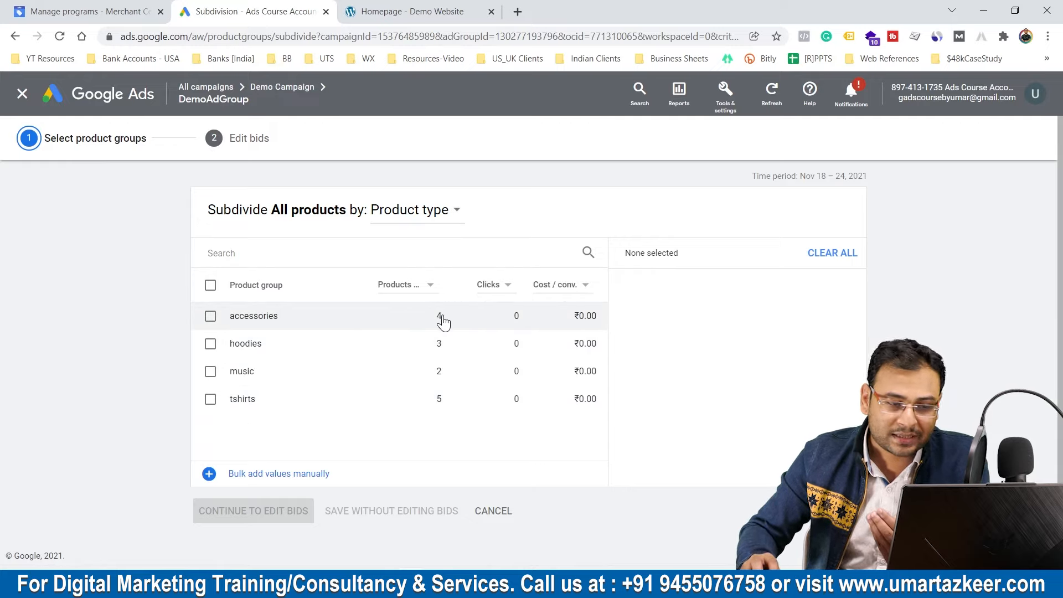
{"action": "left_click", "coordinate": [210, 316]}
{"action": "left_click", "coordinate": [211, 344]}
{"action": "left_click", "coordinate": [210, 372]}
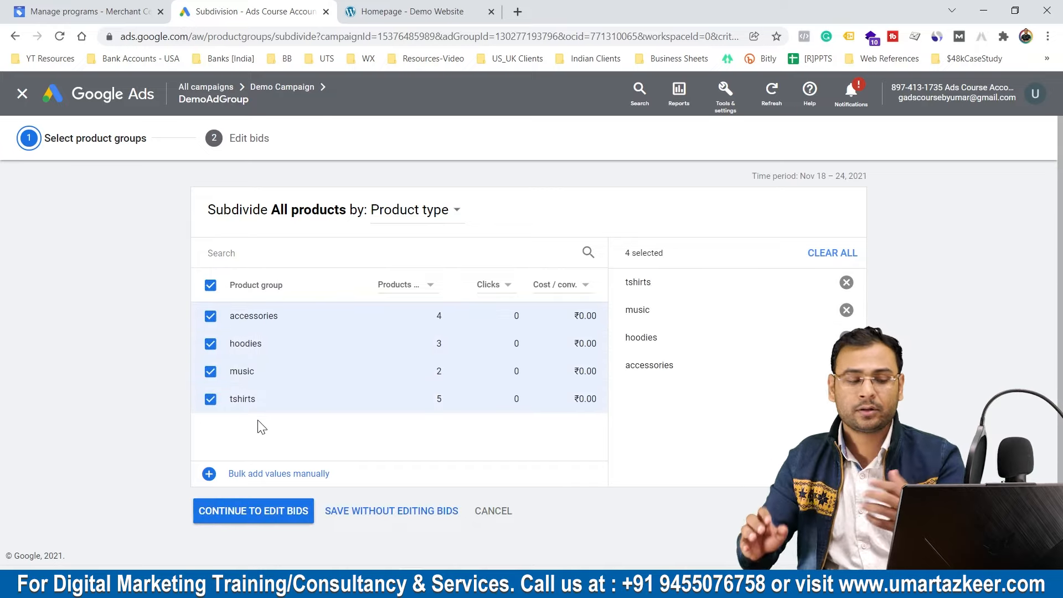
{"action": "left_click", "coordinate": [354, 514]}
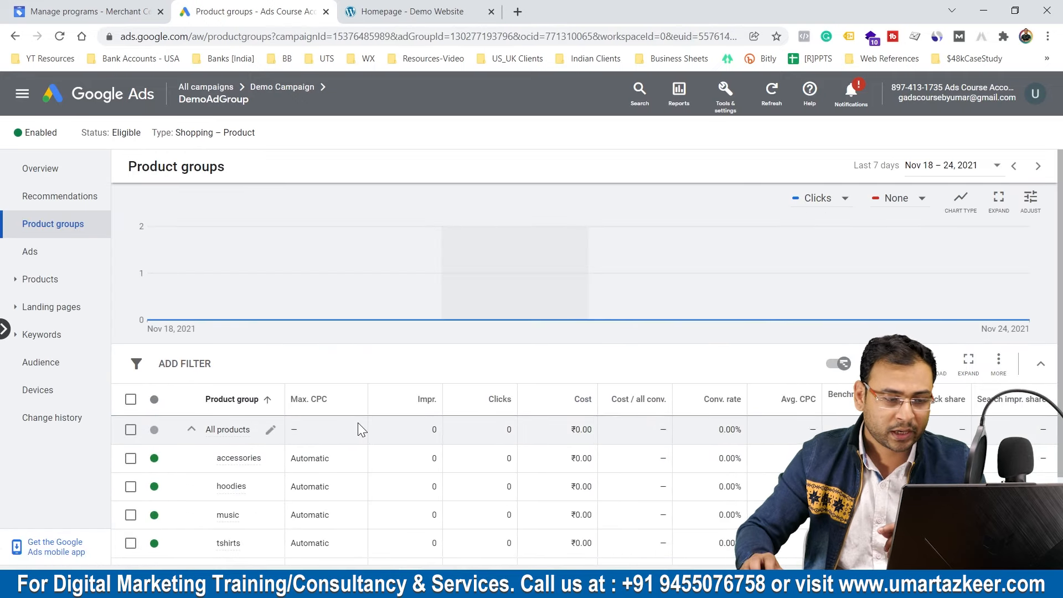
Review the product groups under All products, collapsing and re-expanding the list
{"action": "scroll", "coordinate": [333, 409], "scroll_direction": "down", "scroll_amount": 2}
{"action": "mouse_move", "coordinate": [244, 328]}
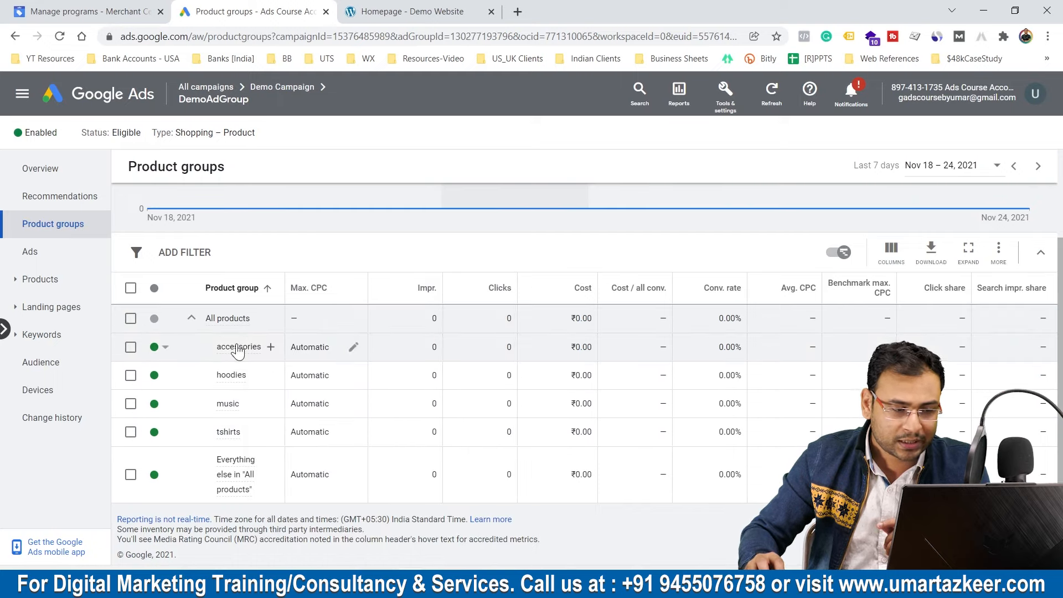
{"action": "mouse_move", "coordinate": [239, 350]}
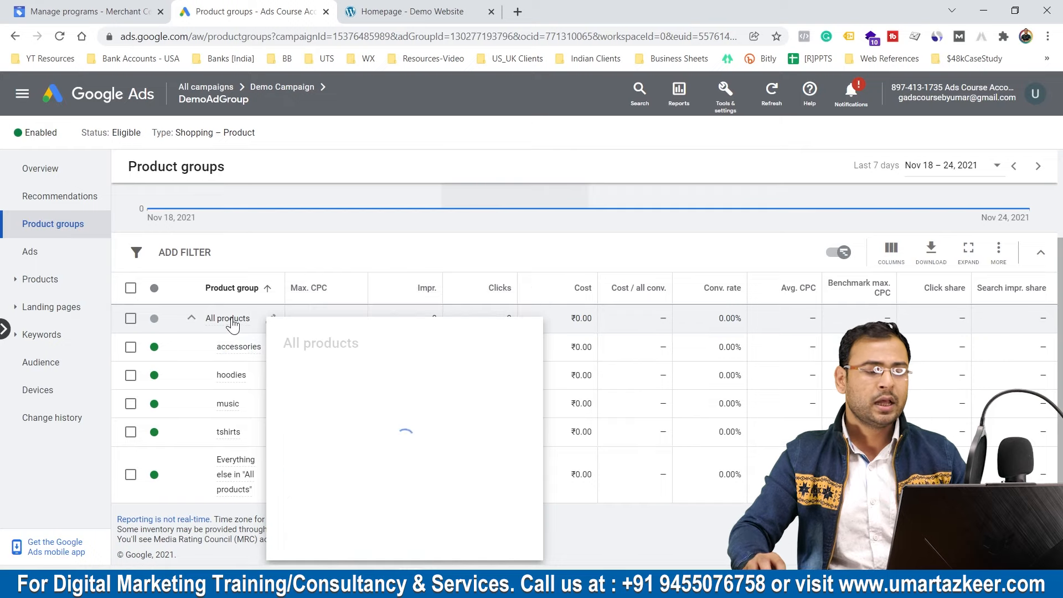
{"action": "left_click", "coordinate": [191, 317]}
{"action": "left_click", "coordinate": [191, 429]}
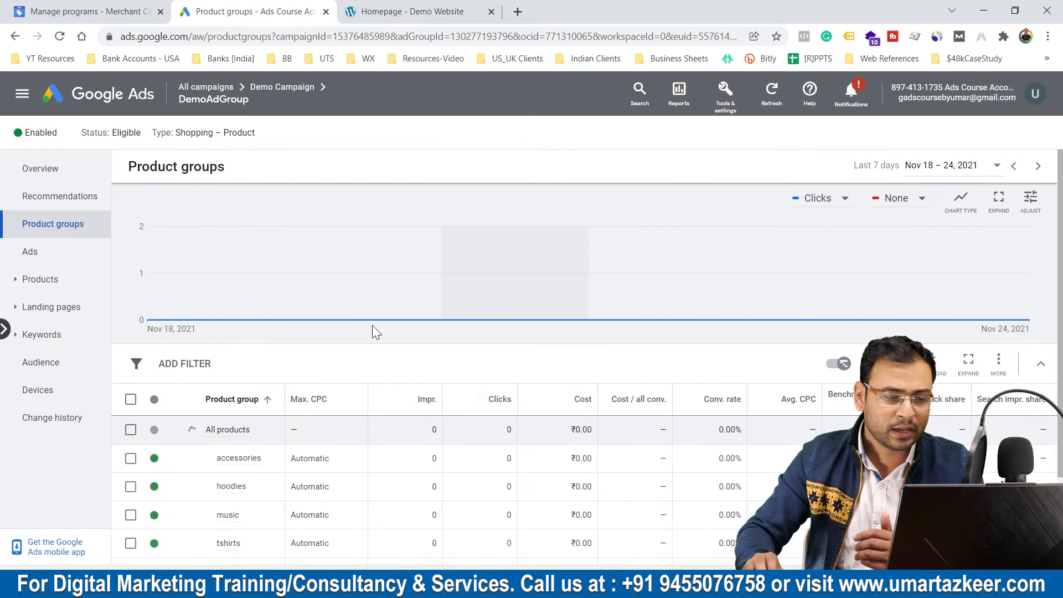
Check the product type subdivision options for the accessories group and leave without adding any
{"action": "scroll", "coordinate": [372, 326], "scroll_direction": "down", "scroll_amount": 2}
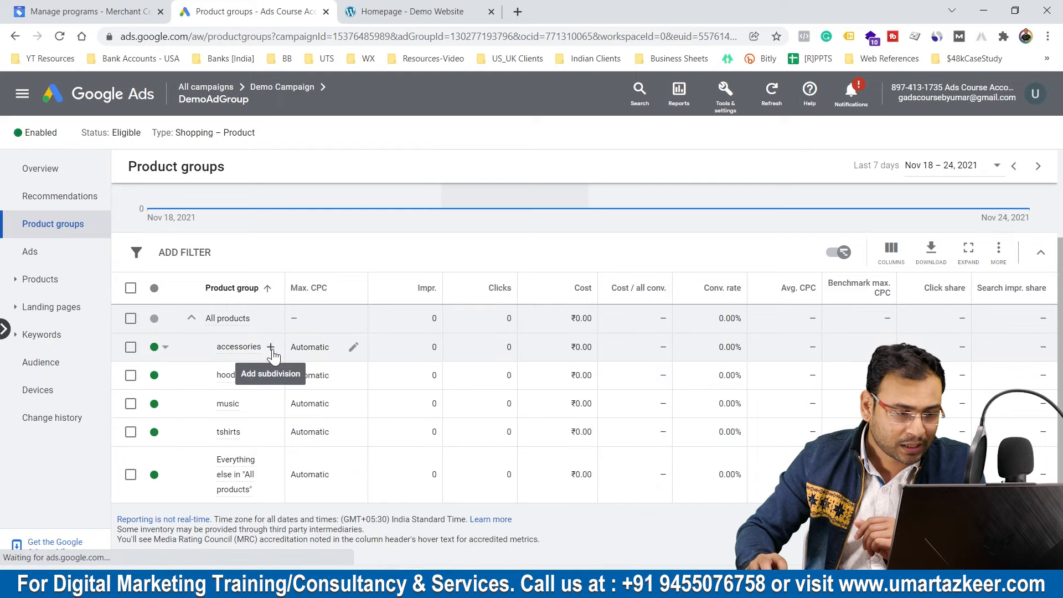
{"action": "left_click", "coordinate": [271, 347]}
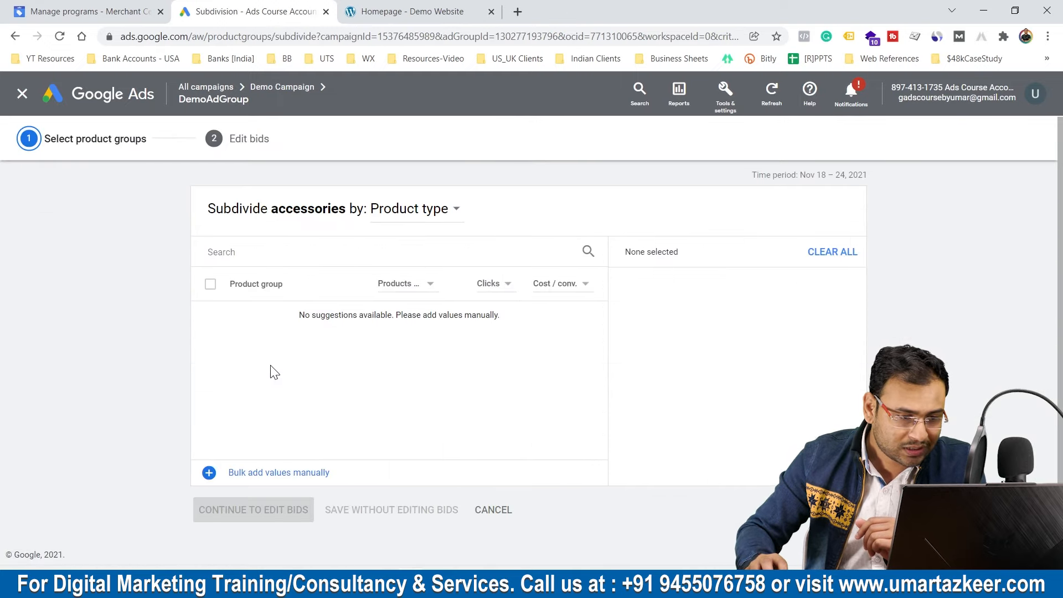
{"action": "left_click", "coordinate": [23, 99]}
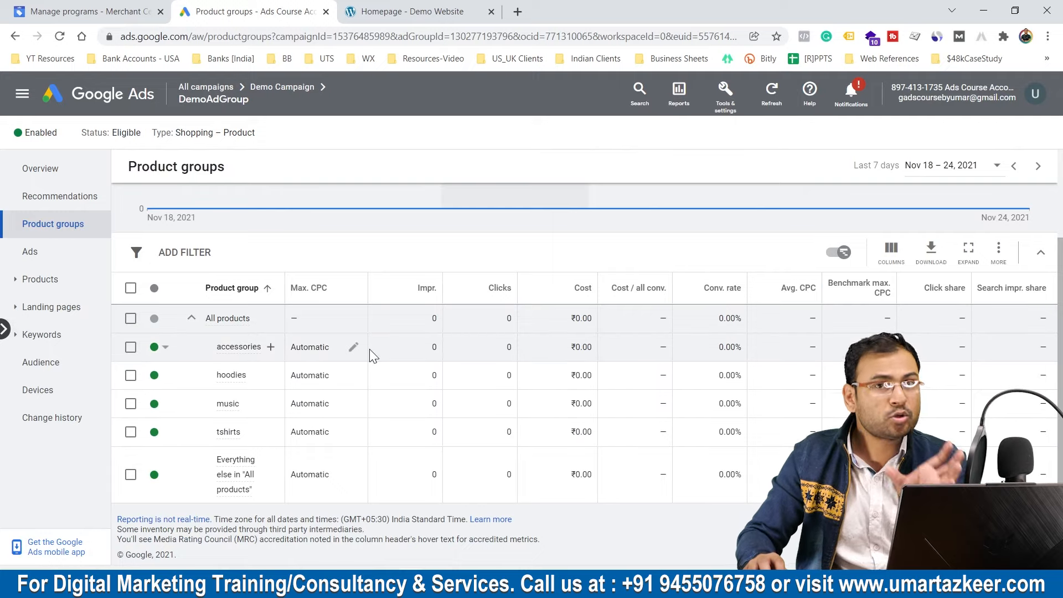
{"action": "mouse_move", "coordinate": [249, 346]}
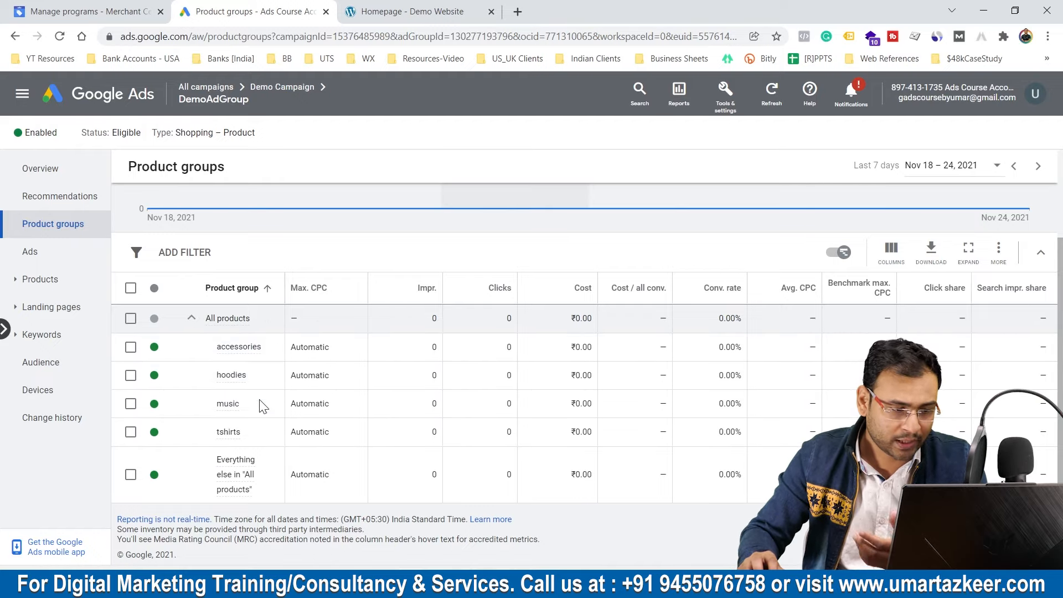
Open the ad group's product list and examine the items with their product status and prices
{"action": "left_click", "coordinate": [61, 279]}
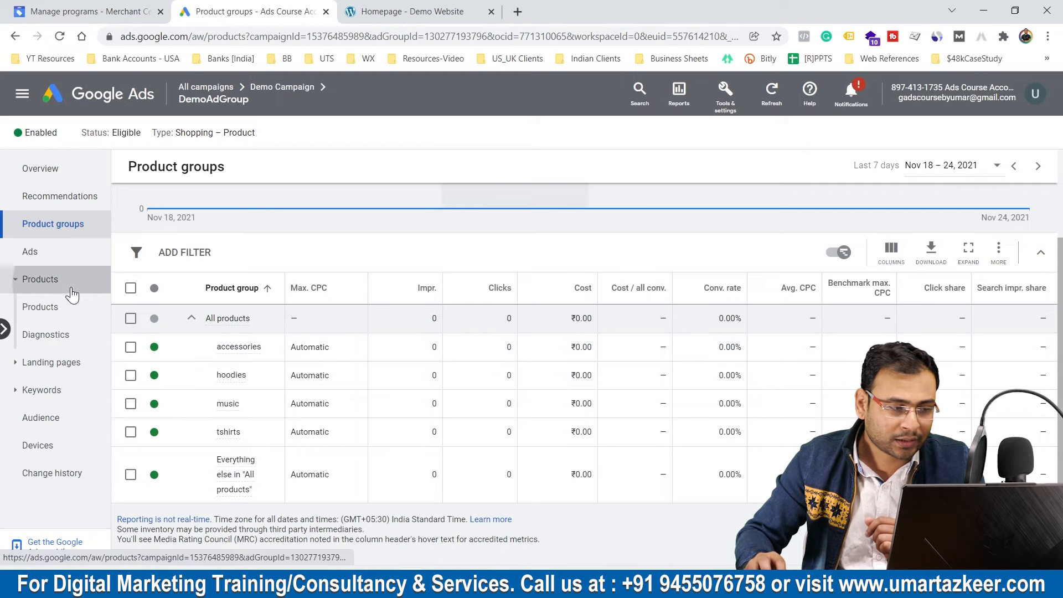
{"action": "left_click", "coordinate": [71, 308]}
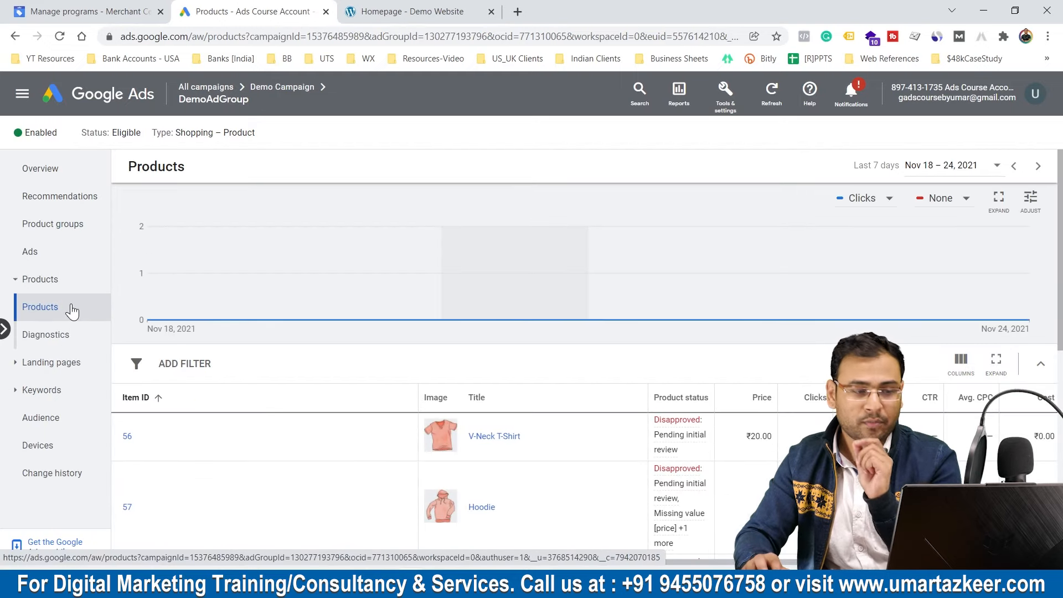
{"action": "scroll", "coordinate": [417, 285], "scroll_direction": "down", "scroll_amount": 3}
{"action": "scroll", "coordinate": [418, 285], "scroll_direction": "up", "scroll_amount": 4}
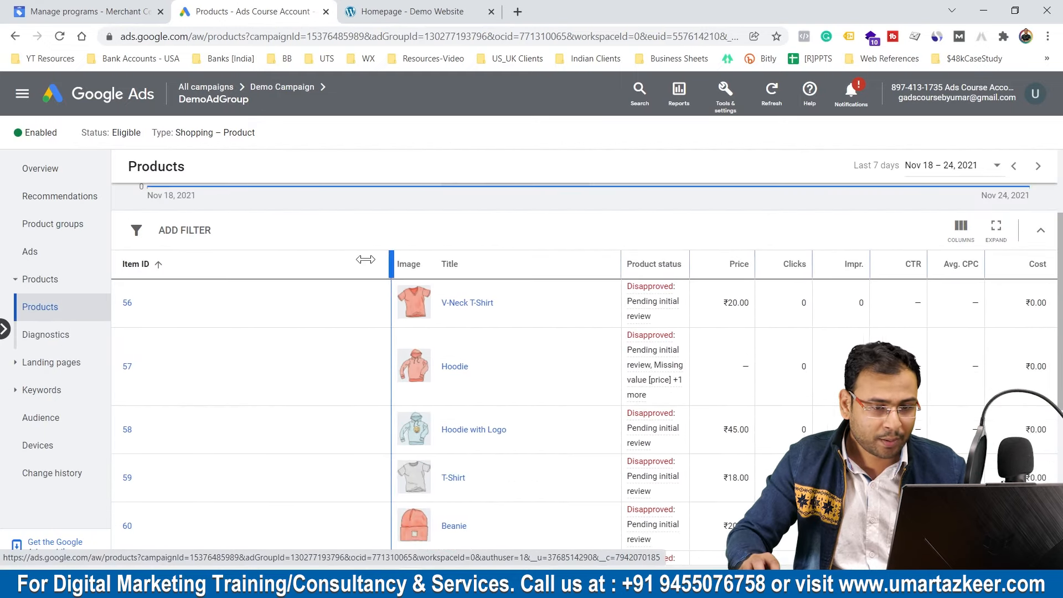
{"action": "scroll", "coordinate": [411, 391], "scroll_direction": "down", "scroll_amount": 2}
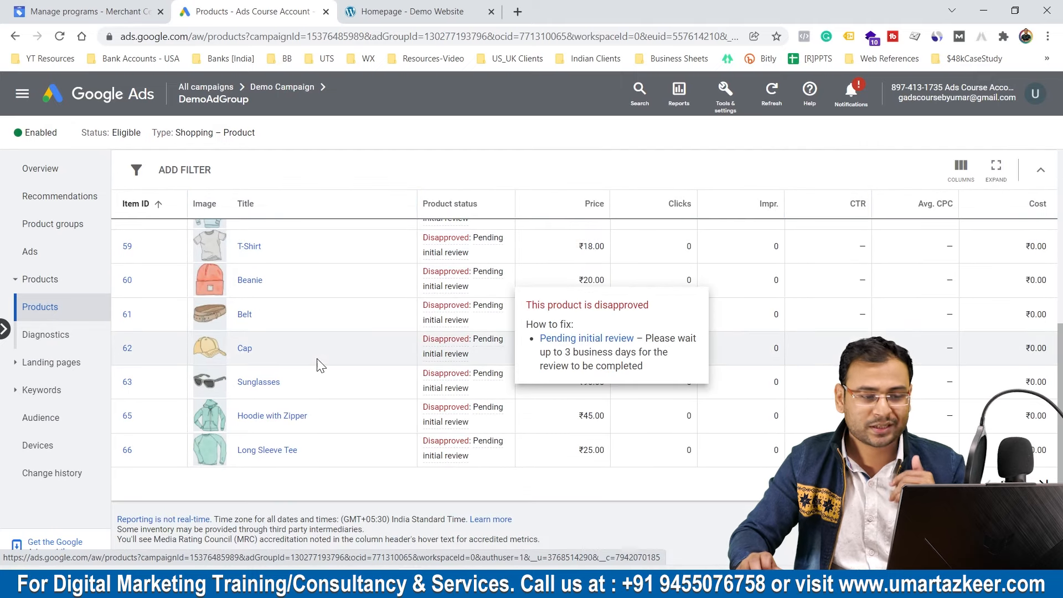
{"action": "scroll", "coordinate": [387, 390], "scroll_direction": "up", "scroll_amount": 4}
{"action": "scroll", "coordinate": [443, 402], "scroll_direction": "down", "scroll_amount": 3}
{"action": "scroll", "coordinate": [477, 383], "scroll_direction": "up", "scroll_amount": 5}
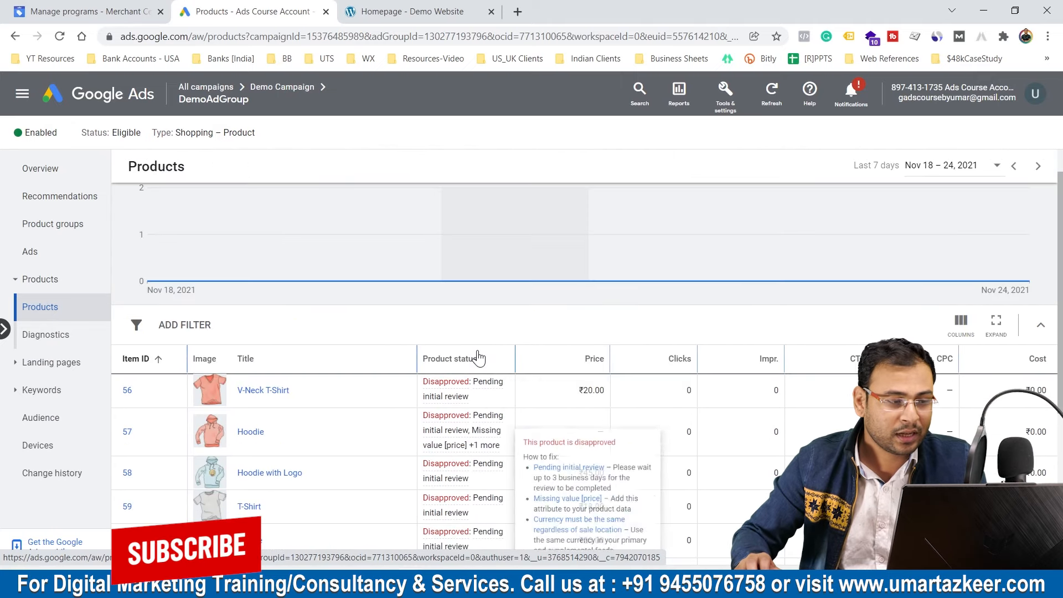
Check the ad group's Shopping ad, and reopen the product list to read the V-Neck T-Shirt's status details
{"action": "left_click", "coordinate": [64, 257]}
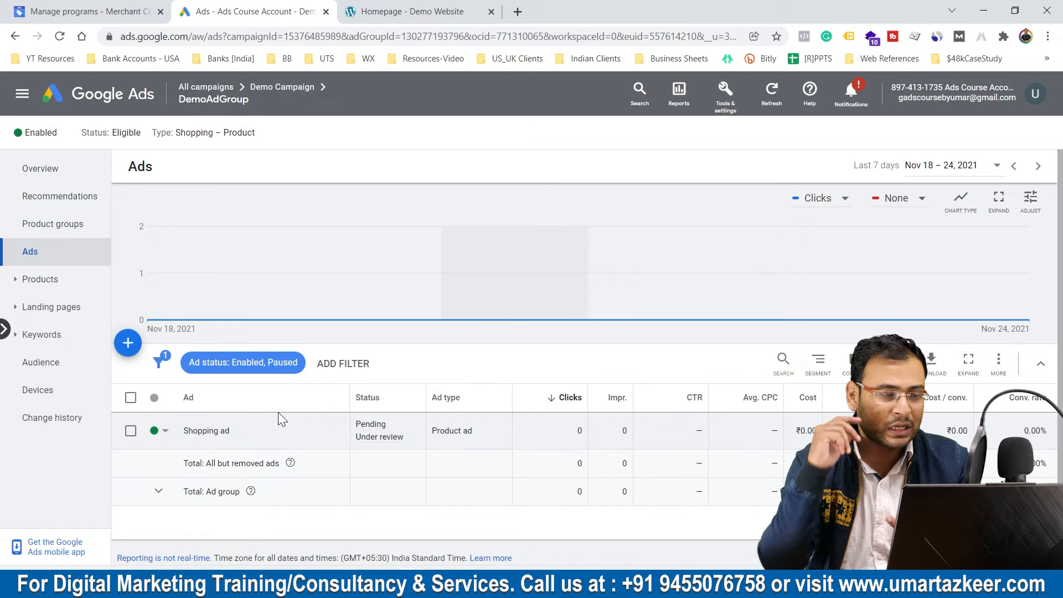
{"action": "left_click", "coordinate": [55, 280]}
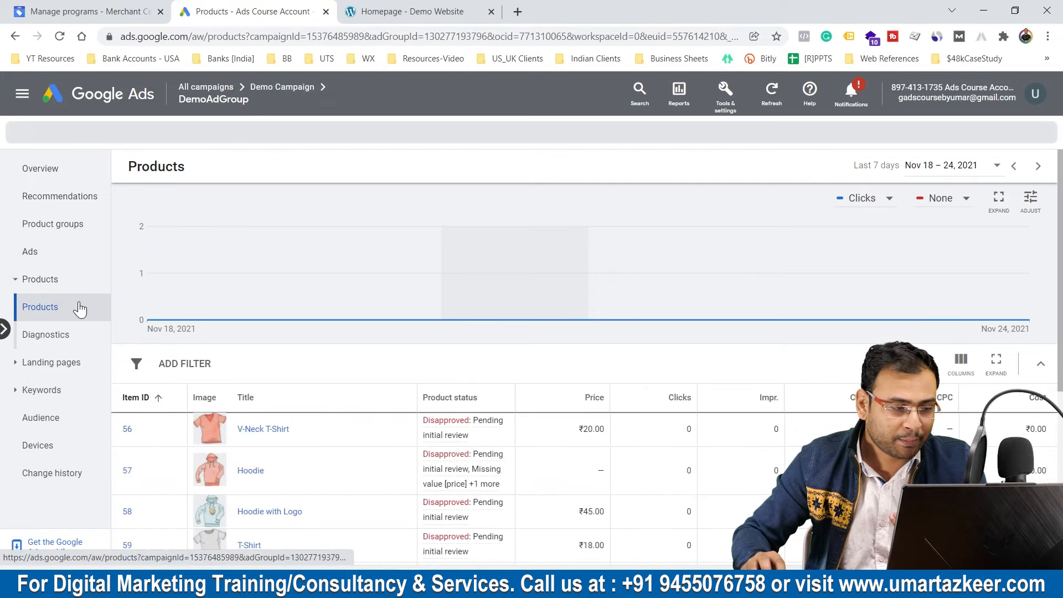
{"action": "scroll", "coordinate": [483, 258], "scroll_direction": "down", "scroll_amount": 5}
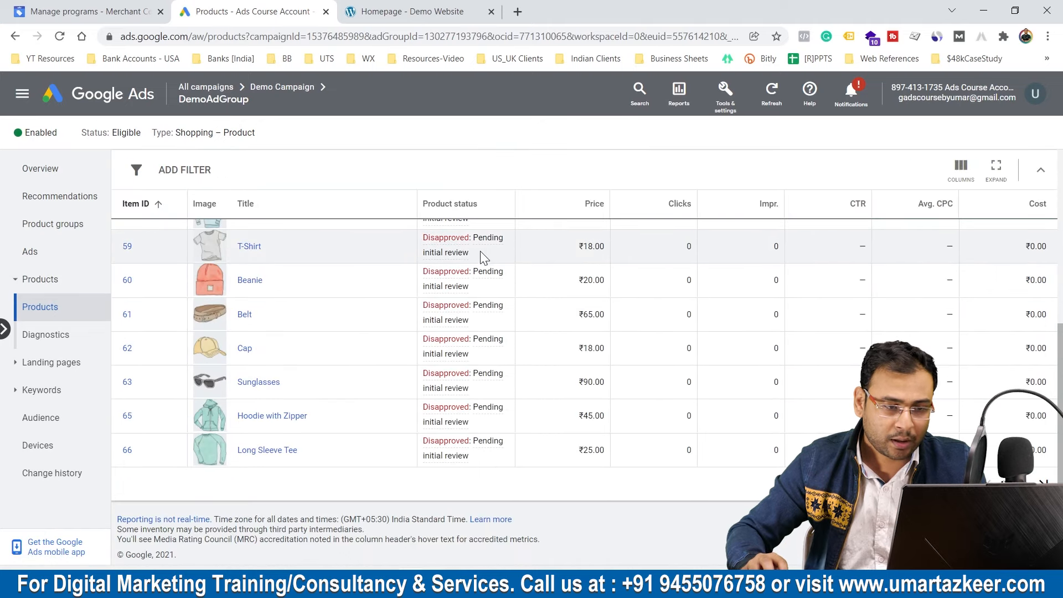
{"action": "scroll", "coordinate": [484, 258], "scroll_direction": "up", "scroll_amount": 3}
{"action": "mouse_move", "coordinate": [465, 304]}
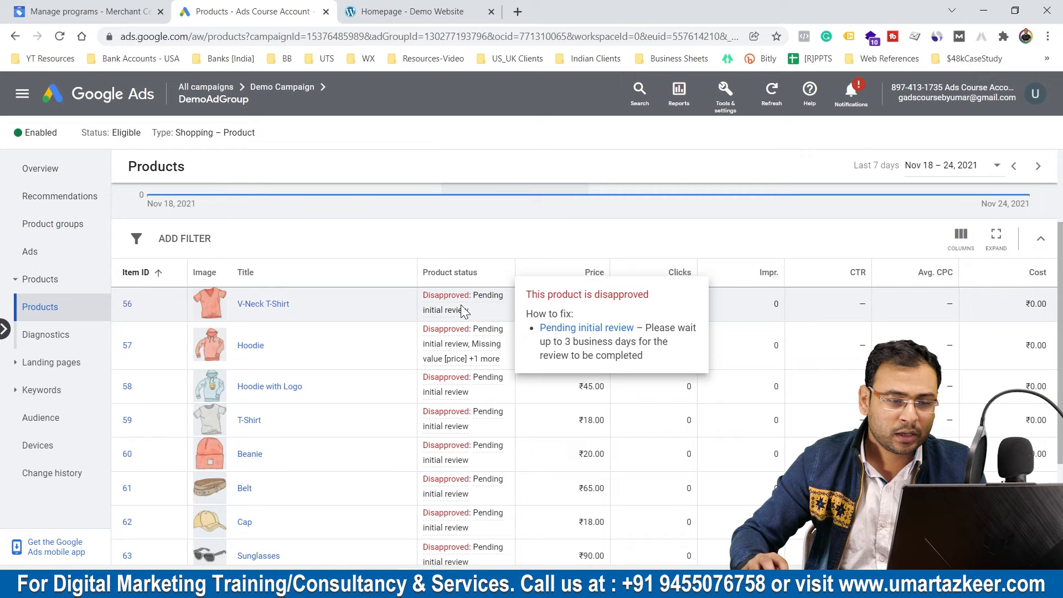
{"action": "scroll", "coordinate": [476, 421], "scroll_direction": "down", "scroll_amount": 3}
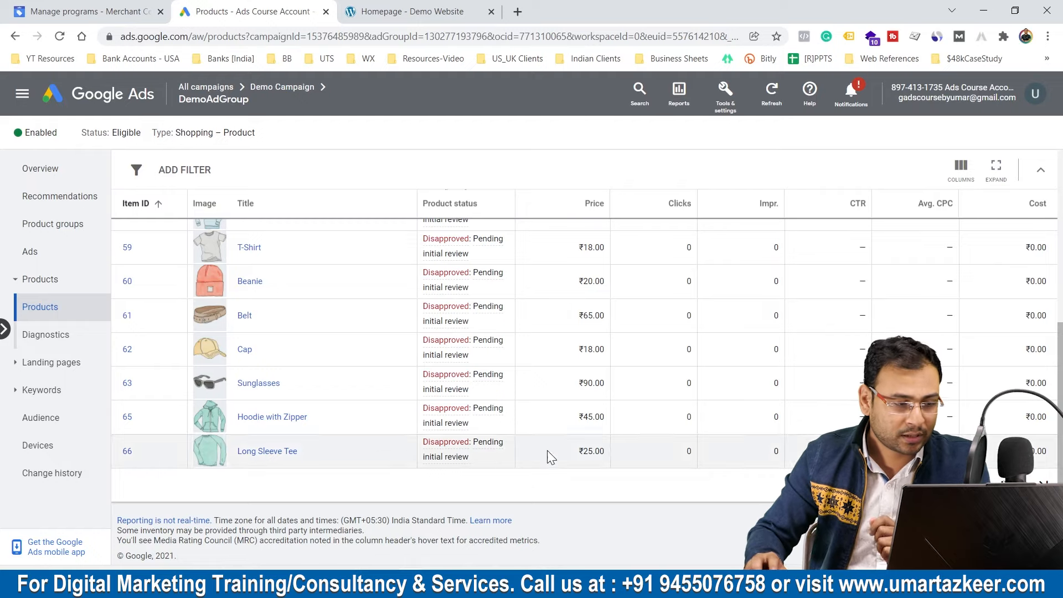
View the ad group's landing pages and search terms reports, and return to its negative keywords
{"action": "left_click", "coordinate": [53, 363]}
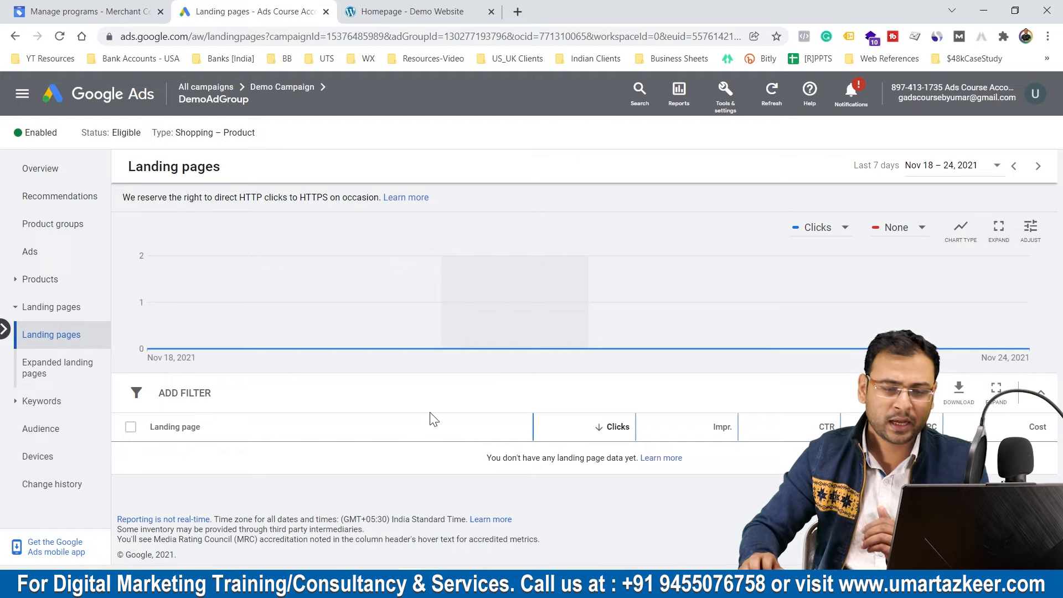
{"action": "left_click", "coordinate": [42, 401]}
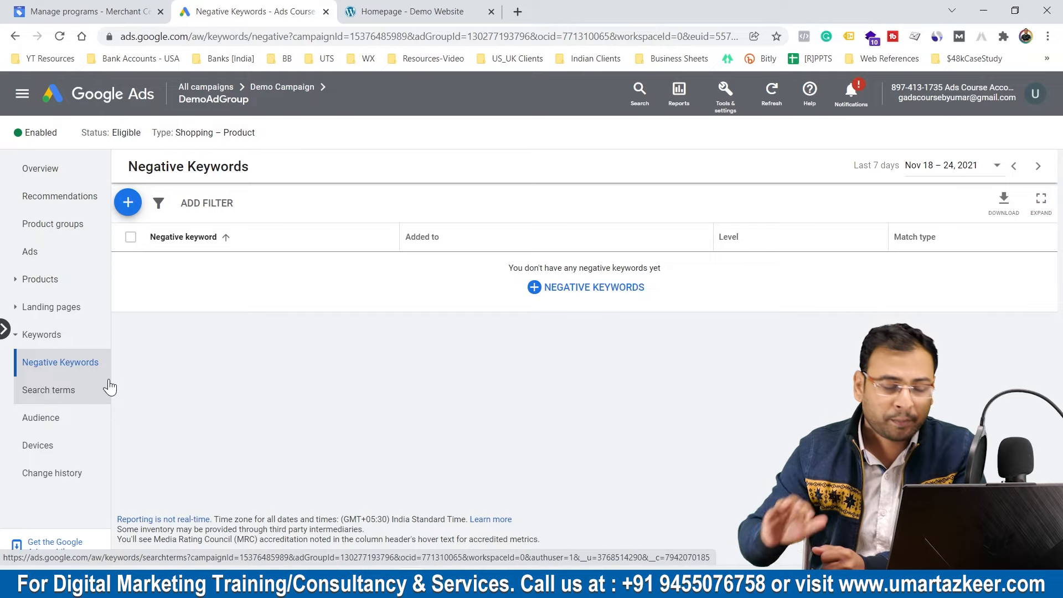
{"action": "left_click", "coordinate": [64, 390]}
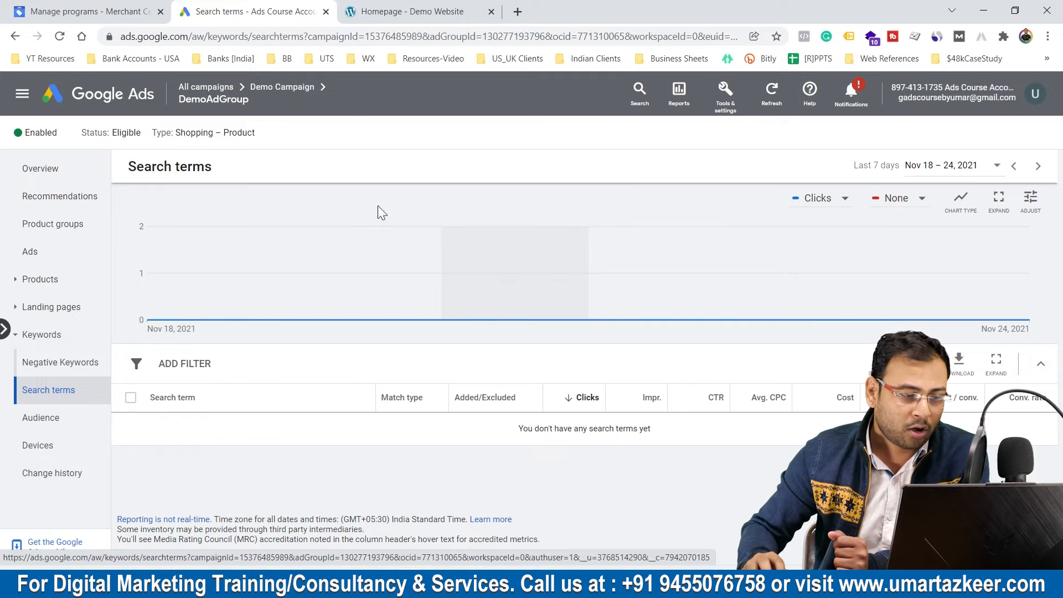
{"action": "left_click", "coordinate": [109, 363]}
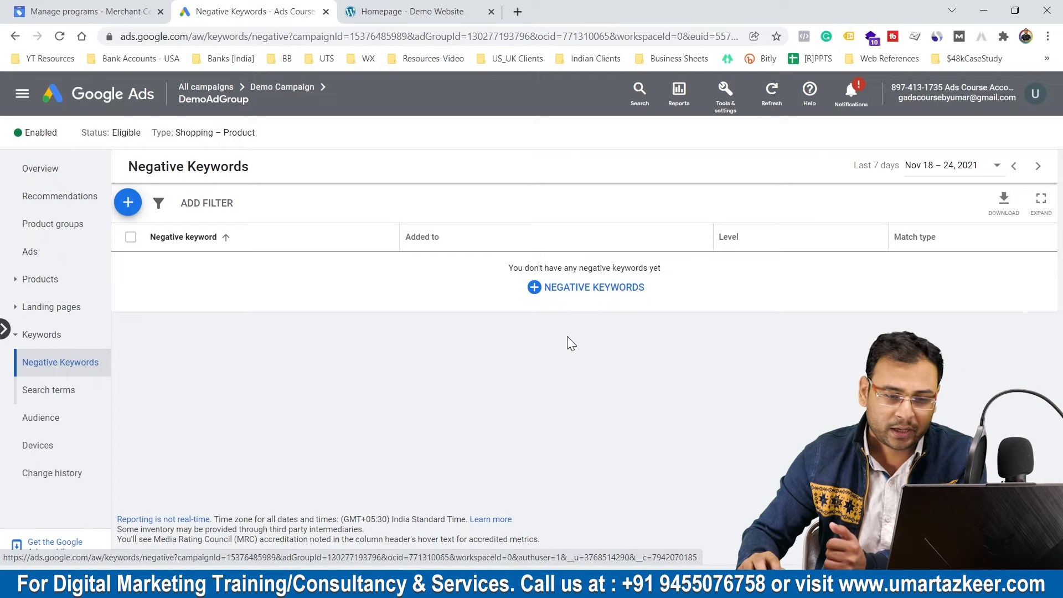
Return to the overview of all campaigns and switch to the Notepad list of Shopping campaign steps
{"action": "left_click", "coordinate": [206, 88]}
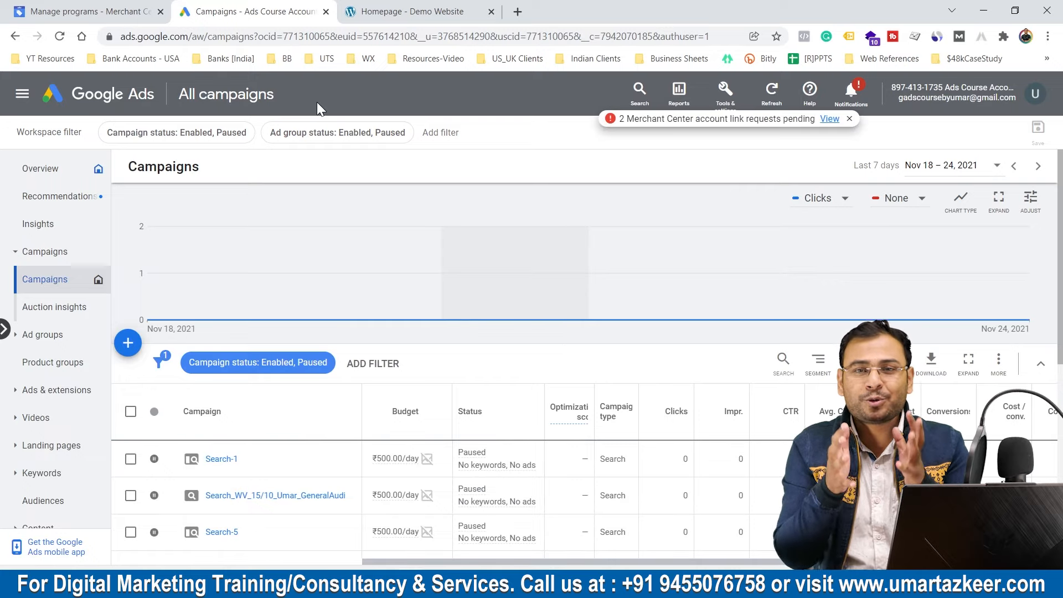
{"action": "key", "text": "alt+Tab"}
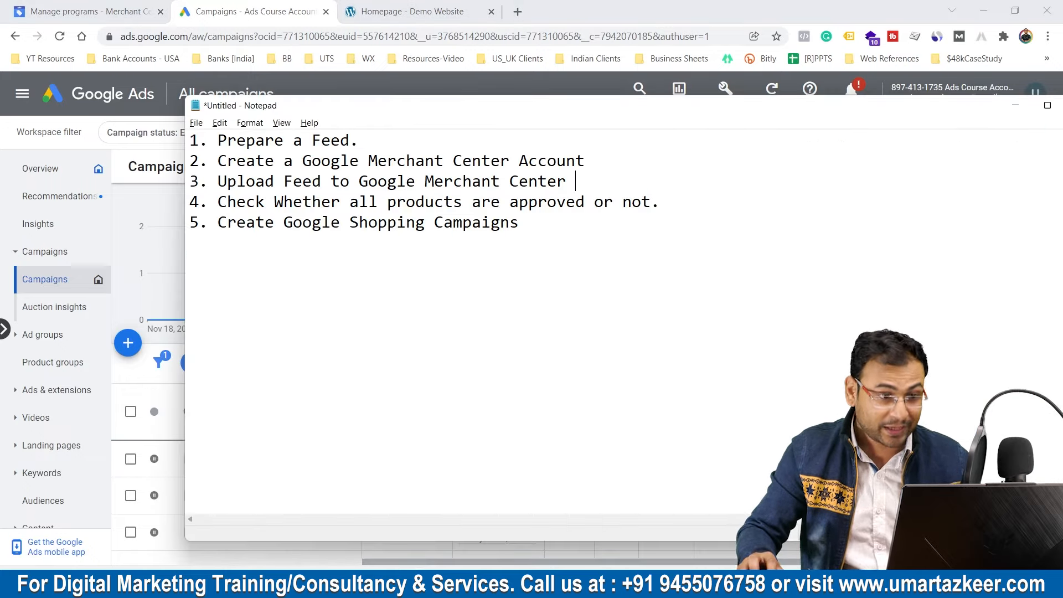